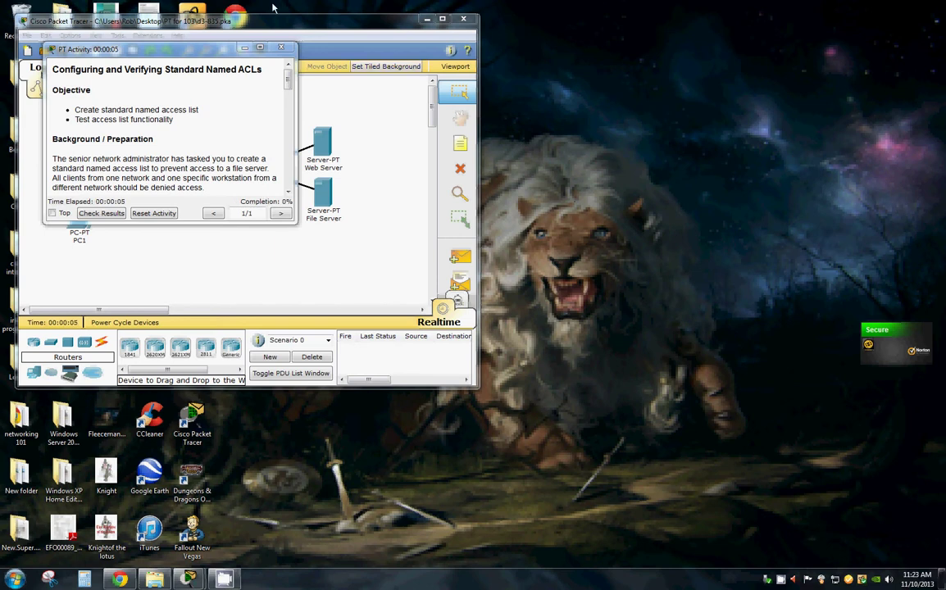
Step: Place the topology beside the enlarged Steps 1–2 instructions, open a blank Notepad below, and open the Web Server
drag(353, 28, 717, 49)
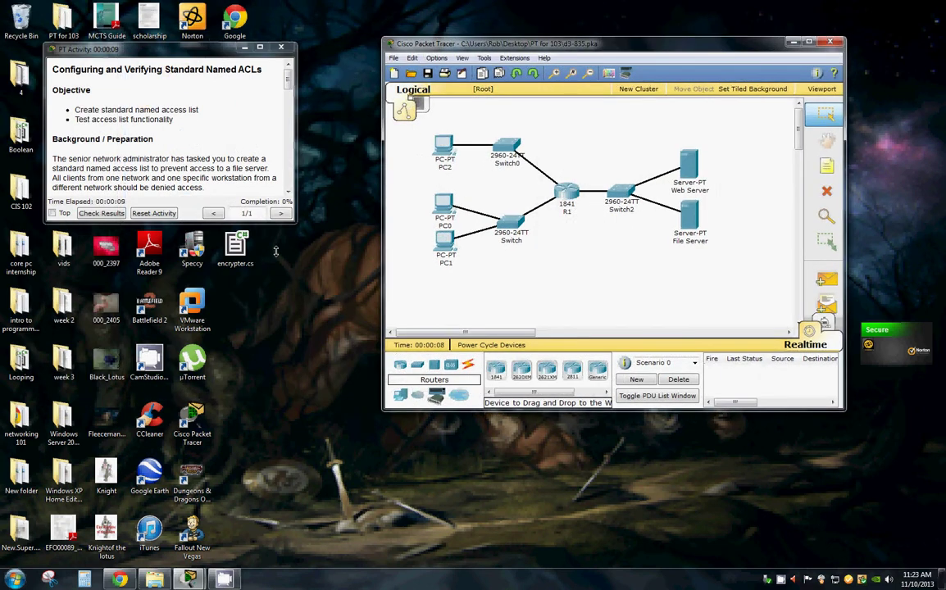
drag(295, 221, 313, 509)
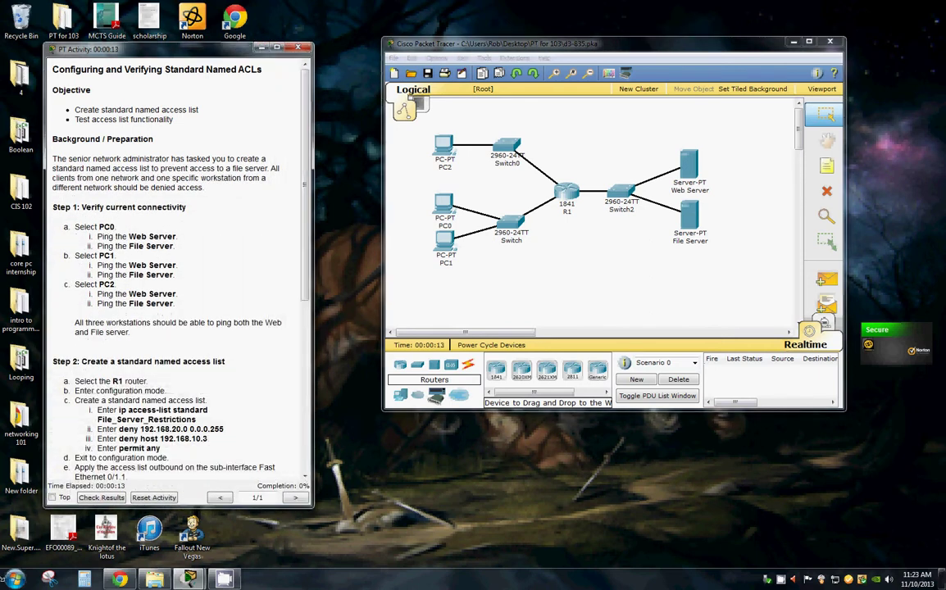
click(15, 579)
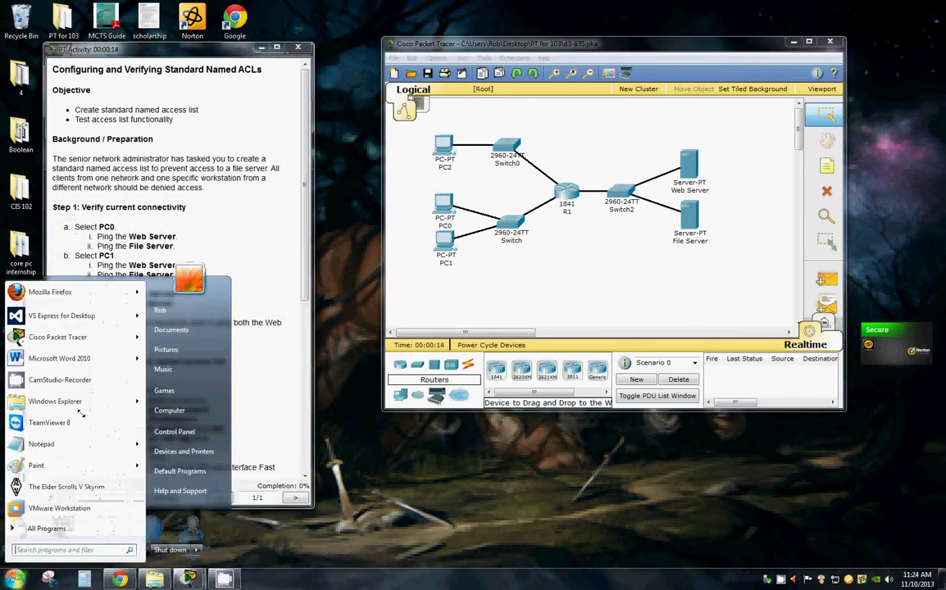
click(41, 444)
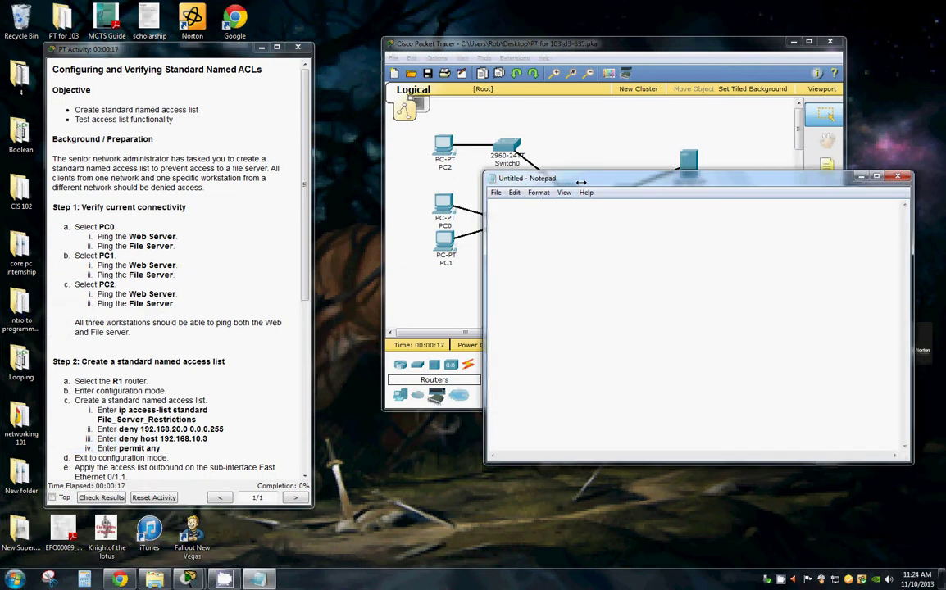
drag(567, 178, 479, 260)
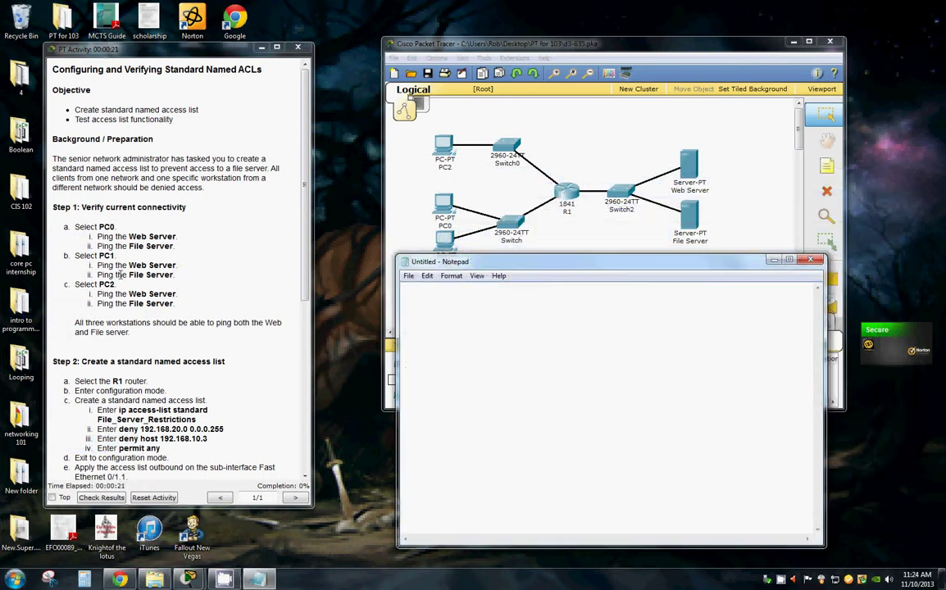
click(690, 174)
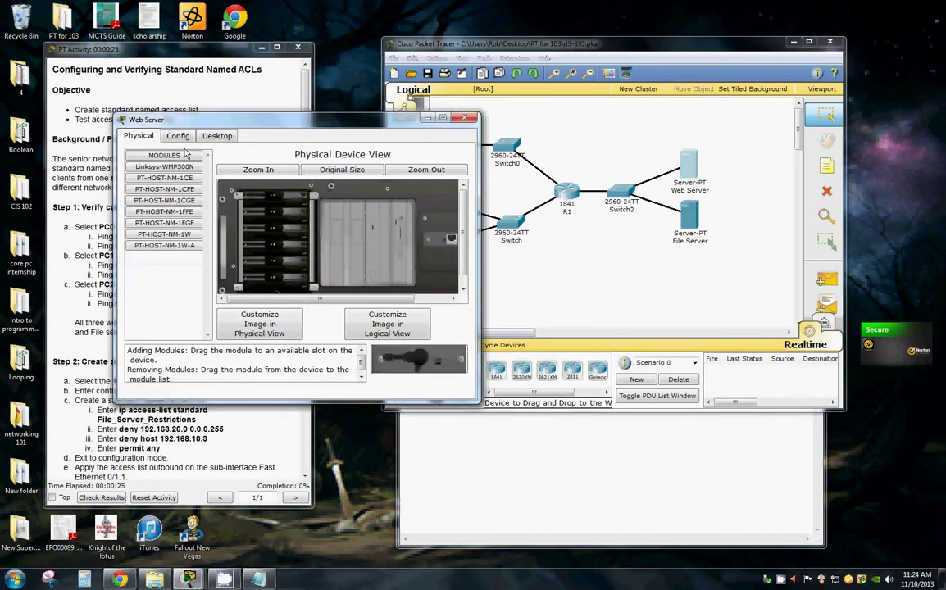
Step: Copy the Web Server's FastEthernet IP 192.168.200.100 into Notepad after 'ping'
click(167, 132)
click(147, 288)
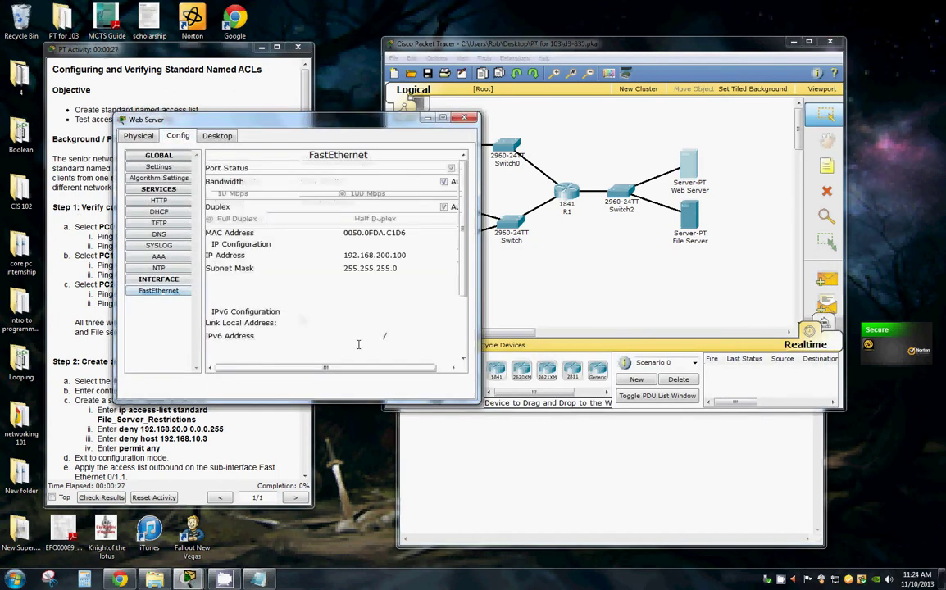
drag(419, 255, 347, 258)
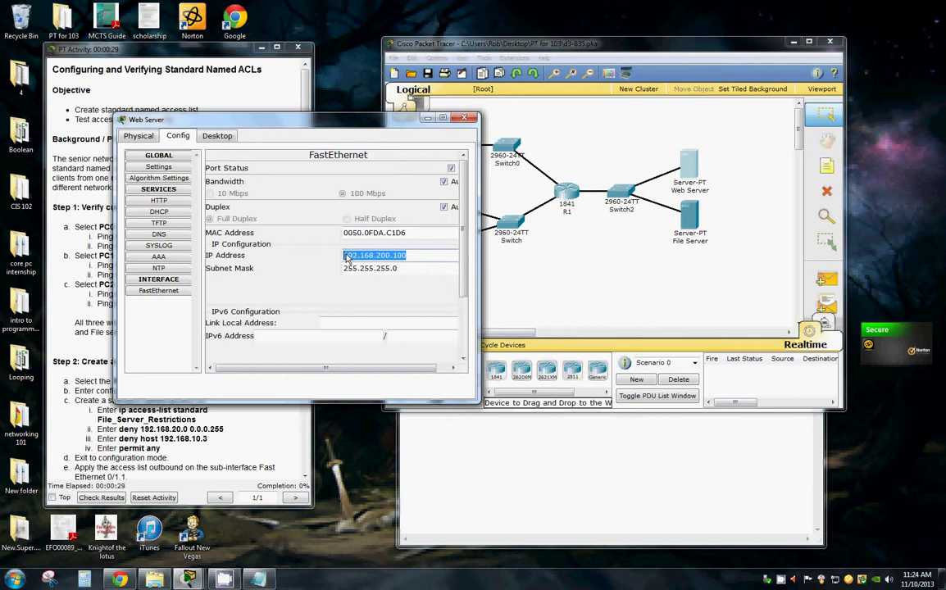
right_click(367, 257)
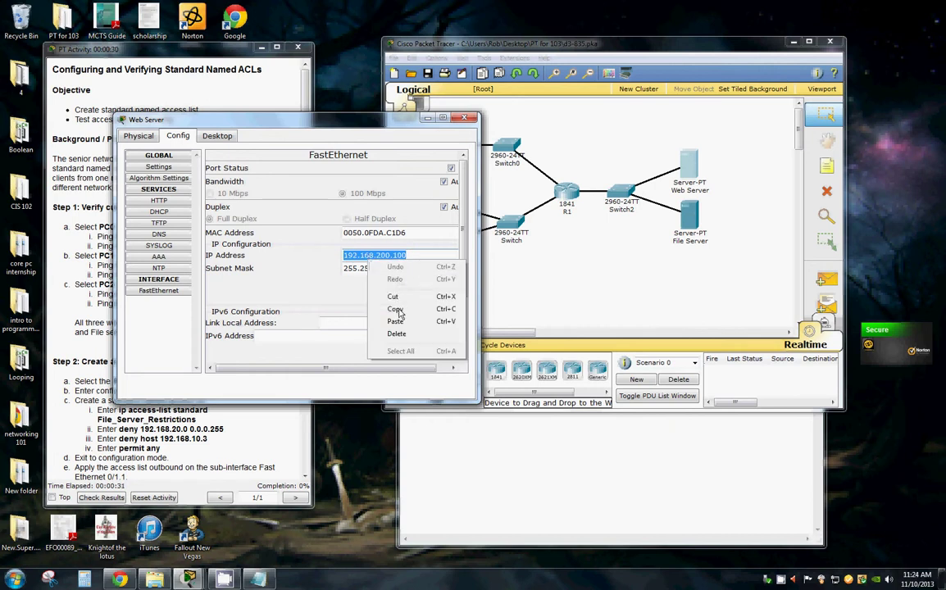
click(362, 282)
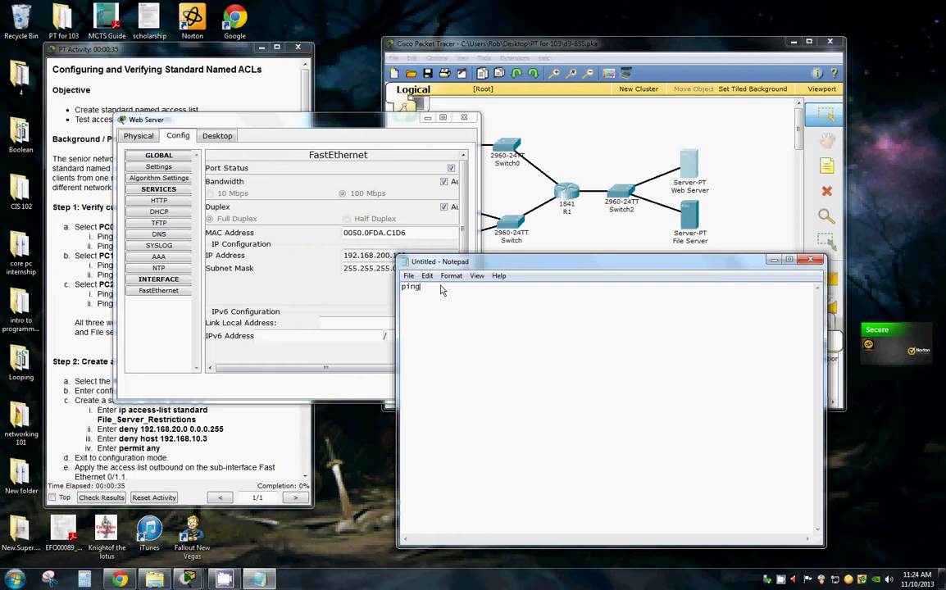
right_click(433, 293)
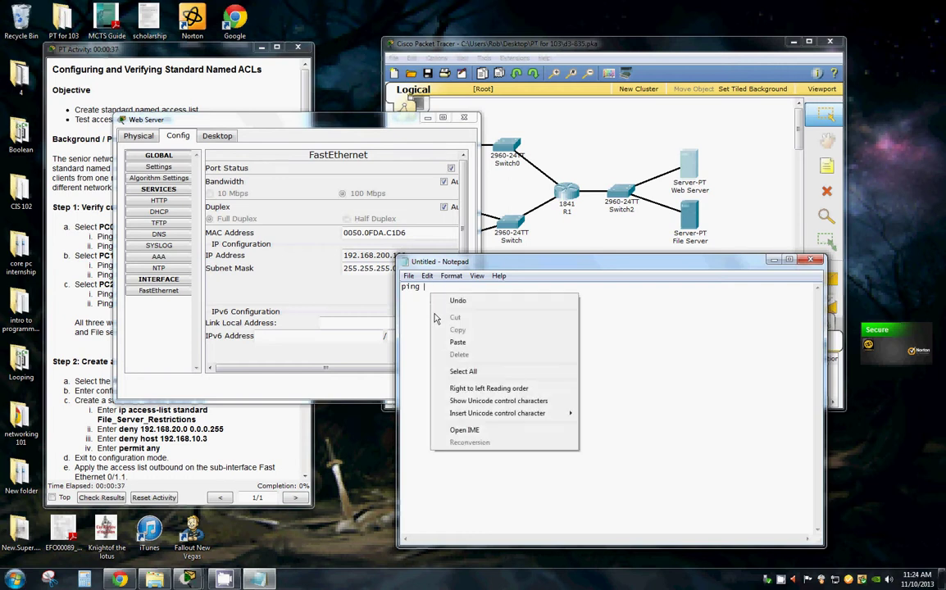
click(453, 342)
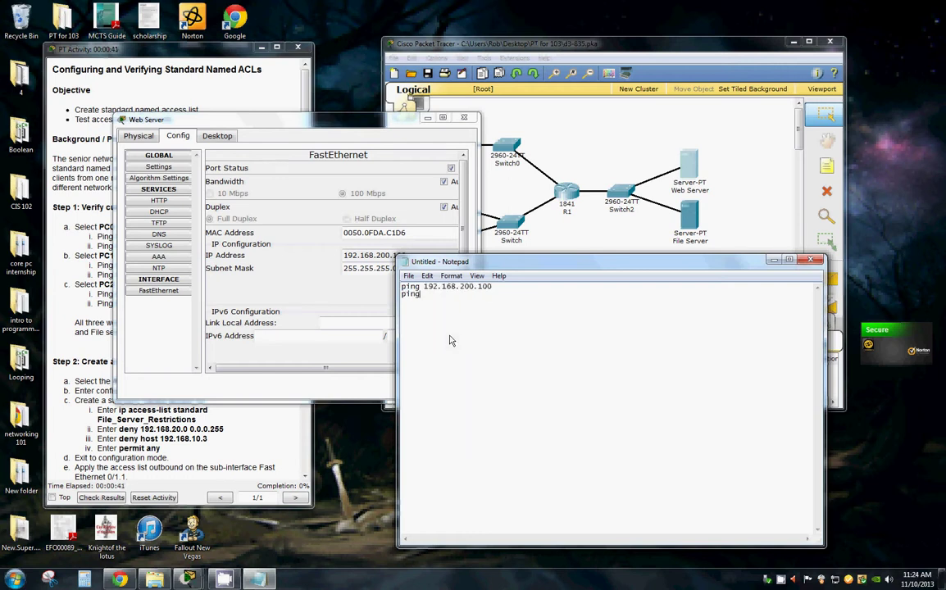
Step: Copy the File Server's FastEthernet IP 192.168.100.100 into Notepad's second ping line
click(590, 179)
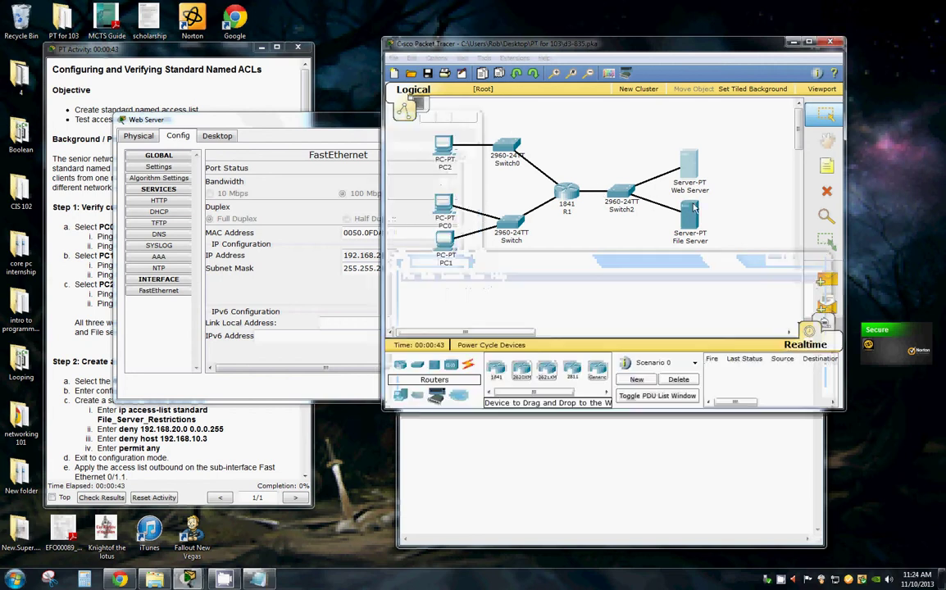
click(79, 38)
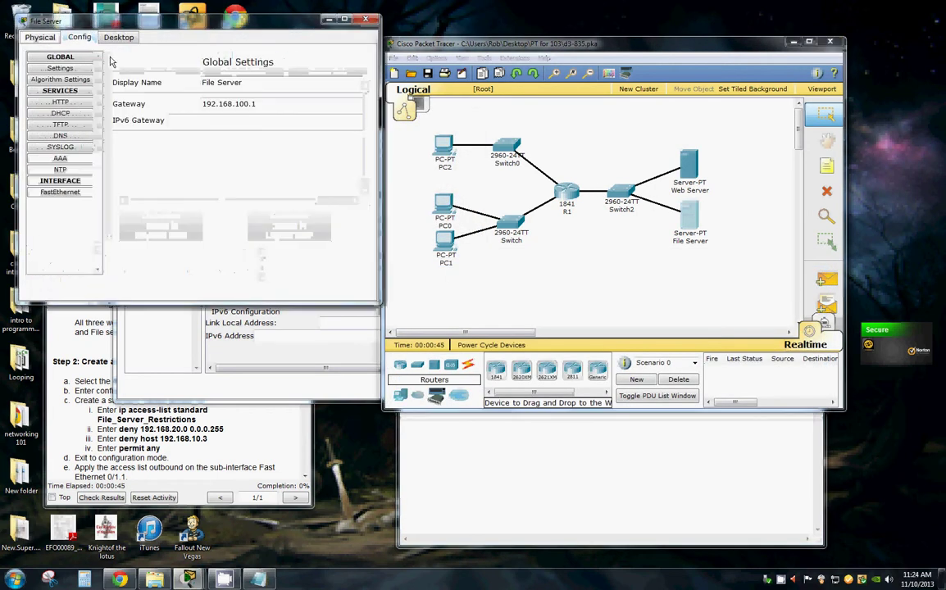
click(60, 192)
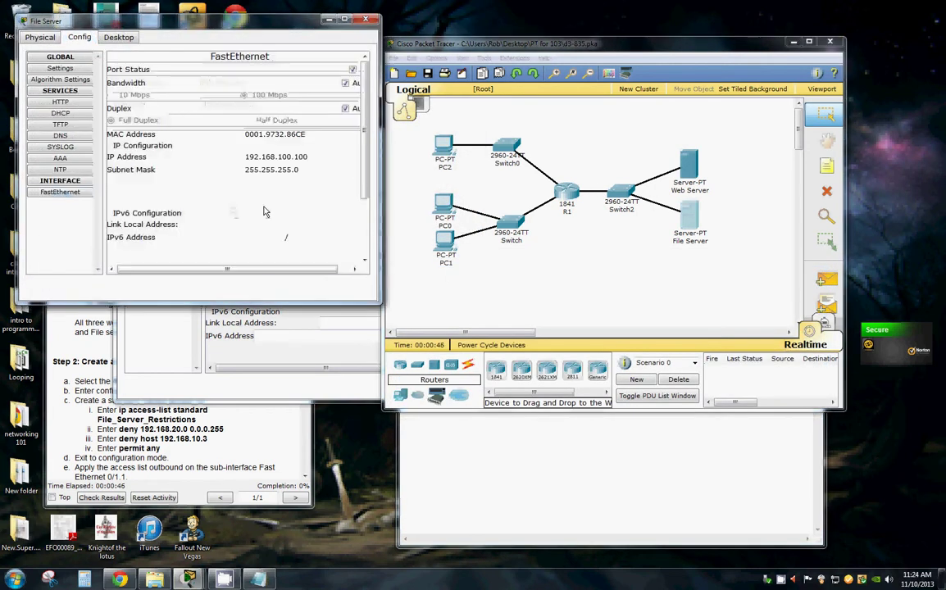
drag(309, 156, 240, 157)
right_click(283, 156)
click(295, 195)
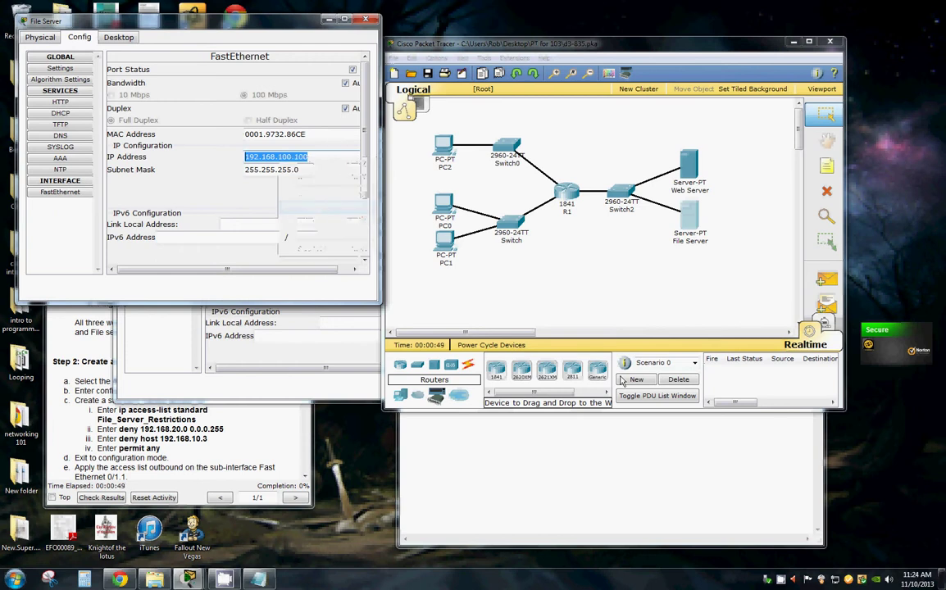
click(568, 416)
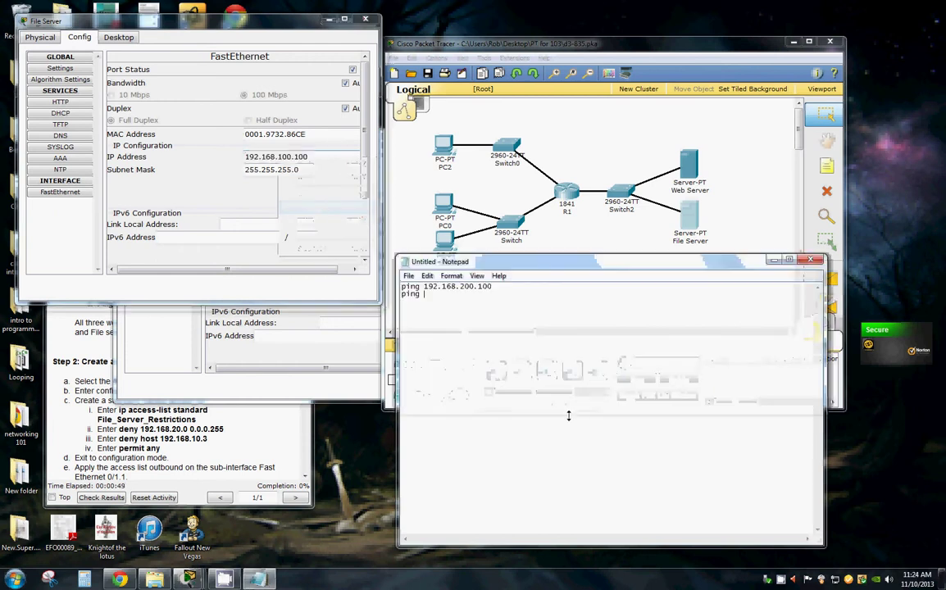
right_click(426, 296)
click(464, 342)
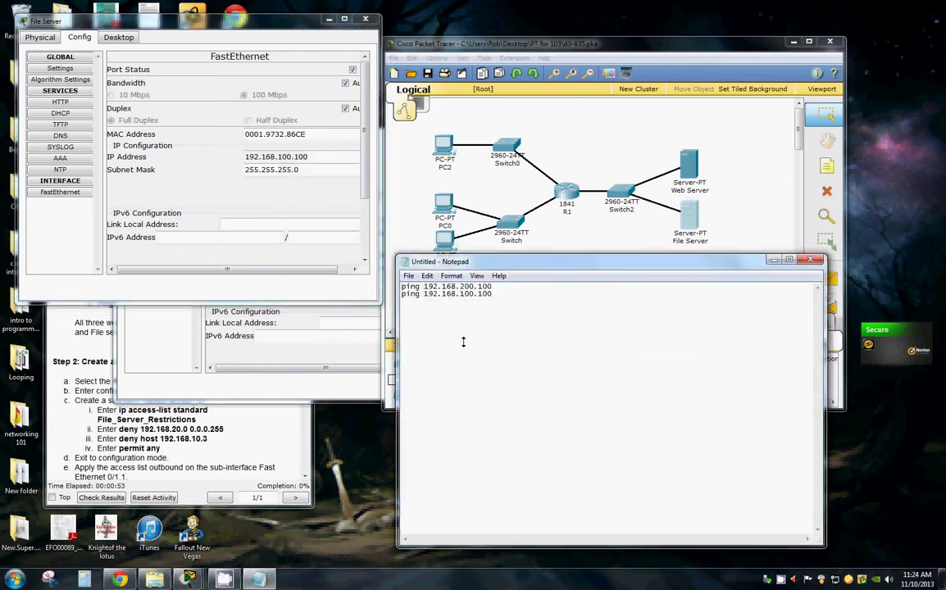
Step: Close both server windows and open PC0's Command Prompt
click(365, 18)
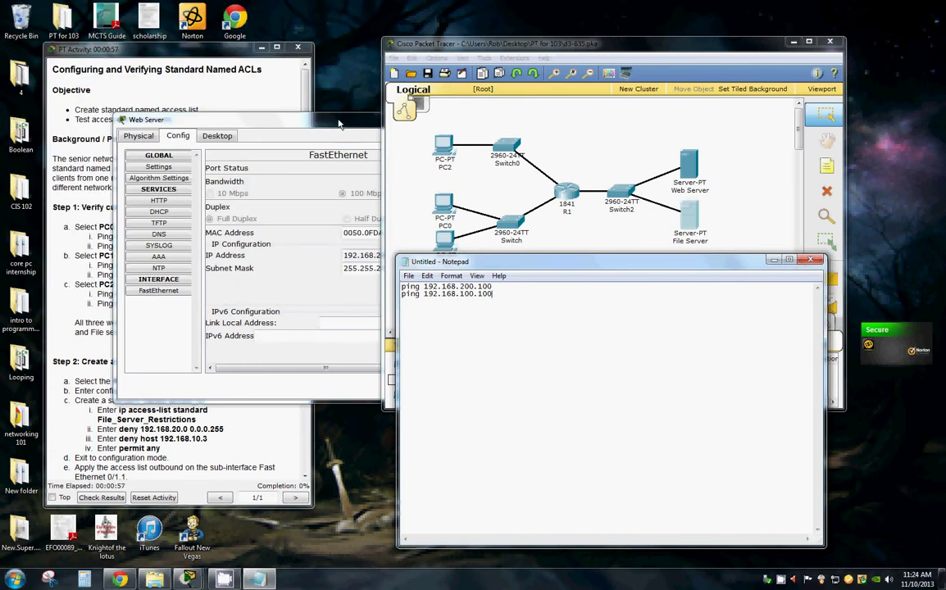
drag(309, 120, 220, 85)
click(368, 88)
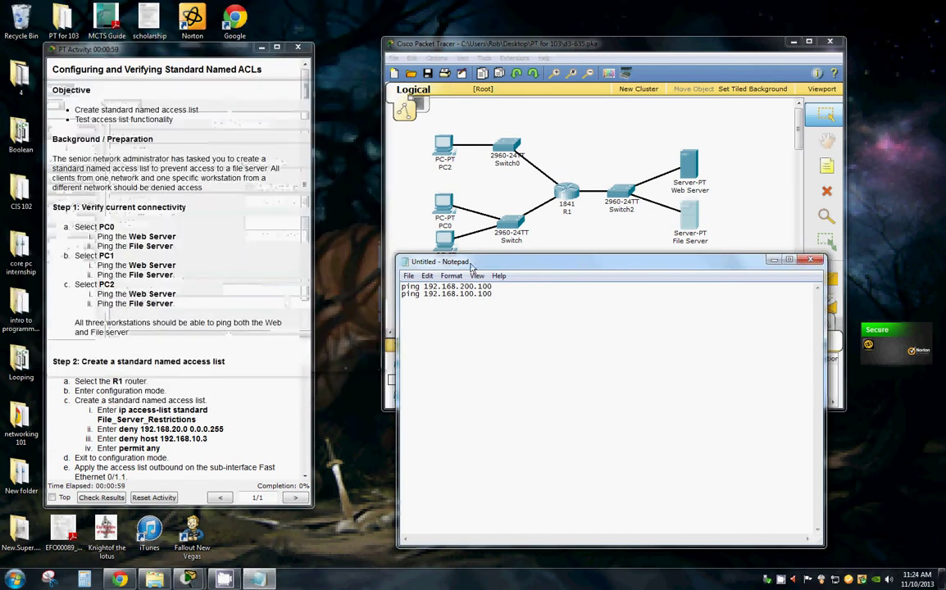
click(440, 206)
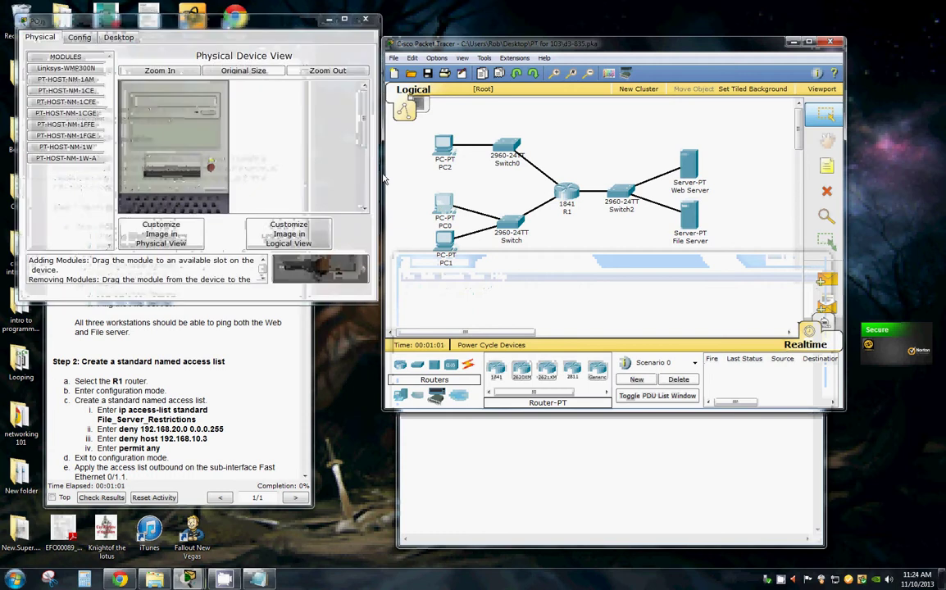
click(119, 37)
click(267, 86)
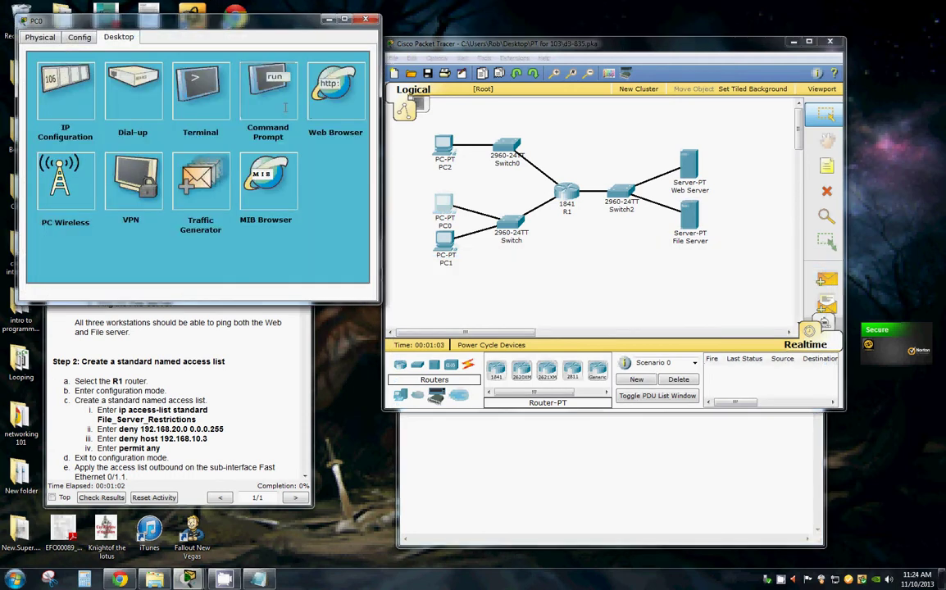
Step: Paste 'ping 192.168.200.100' from Notepad into PC0's prompt and run it
click(538, 448)
drag(540, 264, 697, 129)
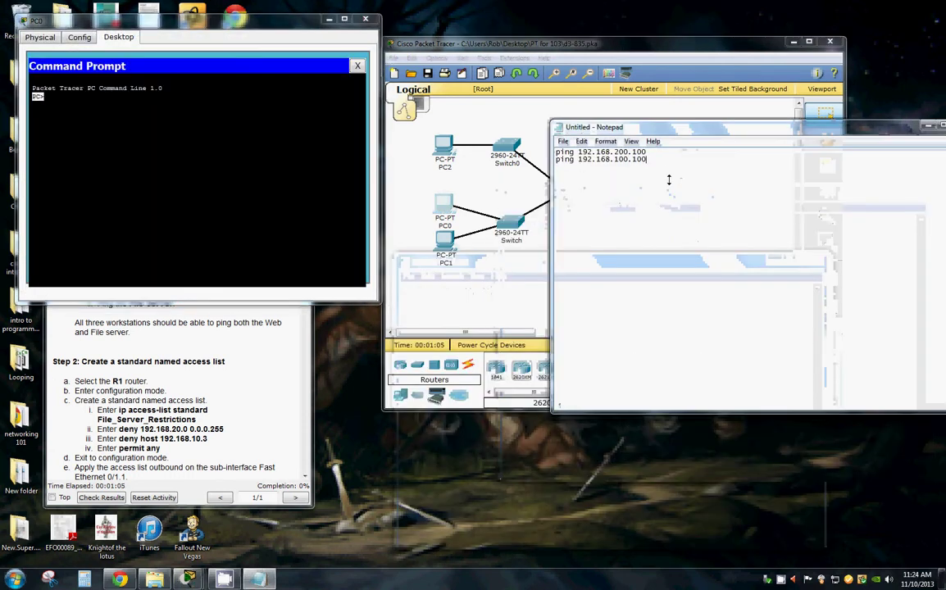
drag(648, 152, 556, 153)
right_click(580, 155)
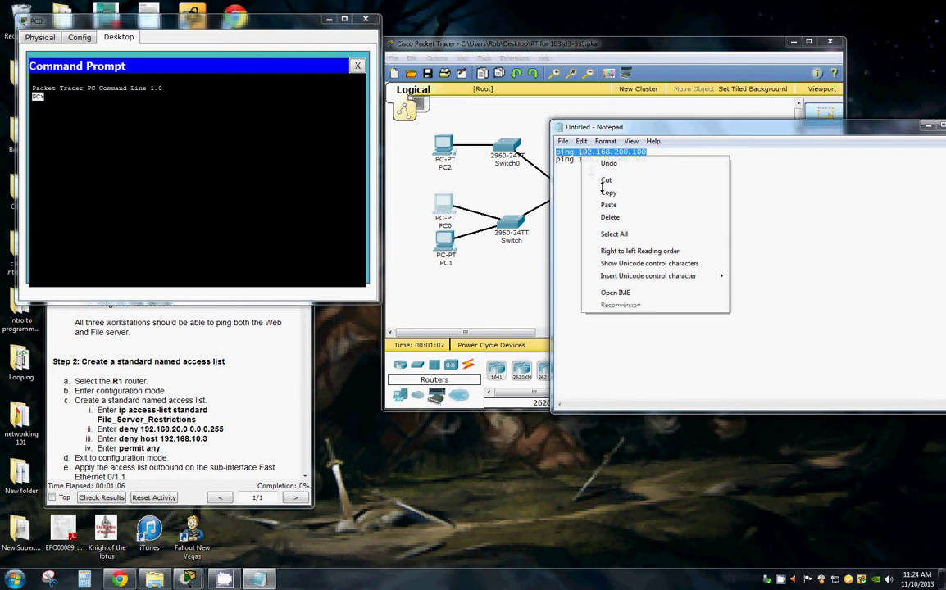
click(608, 192)
right_click(62, 86)
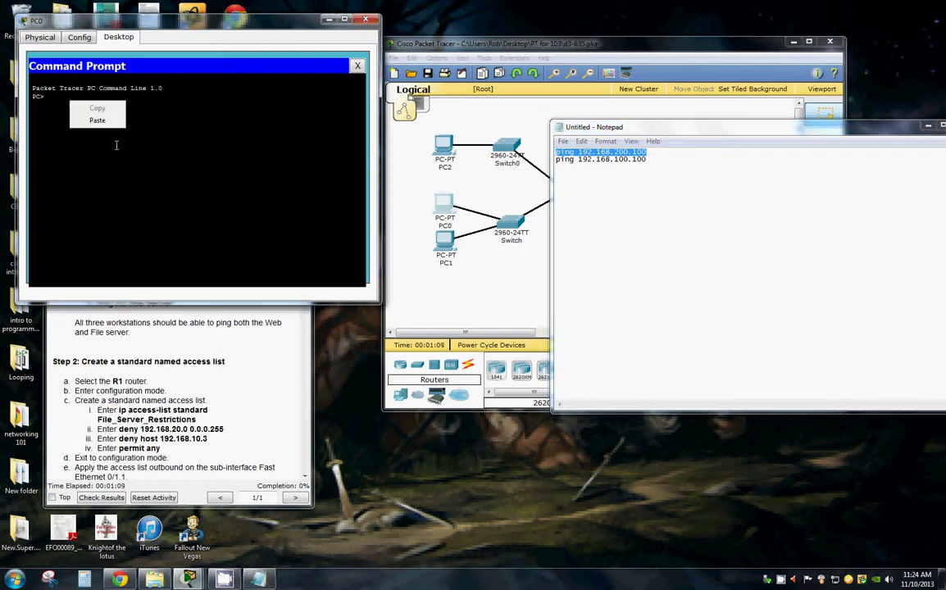
click(90, 108)
key(Return)
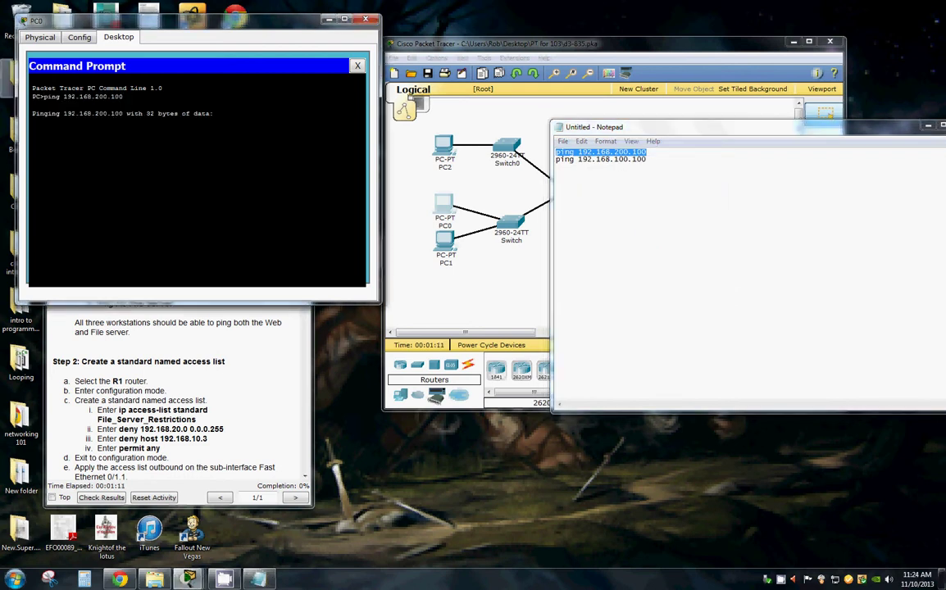
Step: Copy the File Server ping line, then rerun the Web Server ping for all four replies
drag(647, 159, 555, 161)
right_click(564, 163)
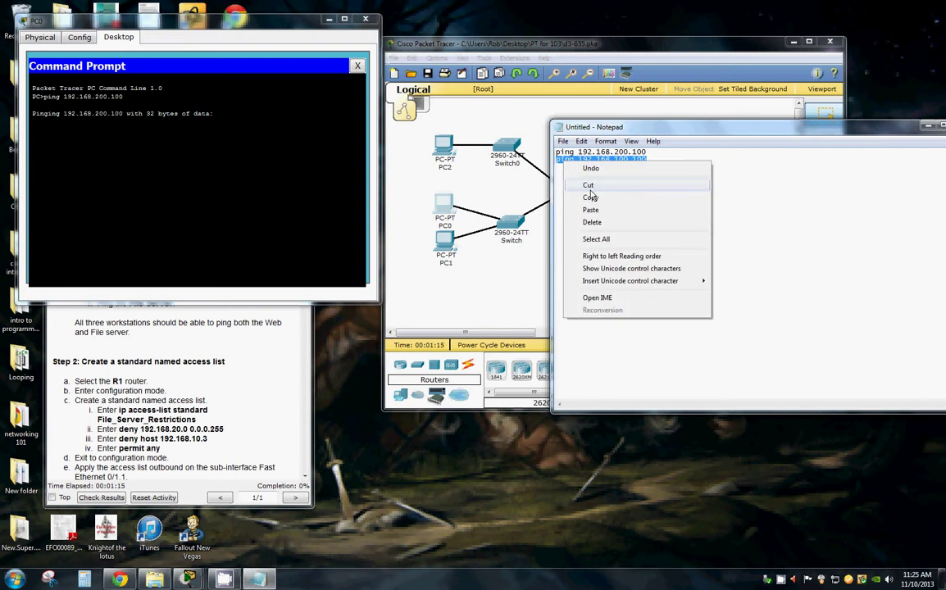
click(590, 198)
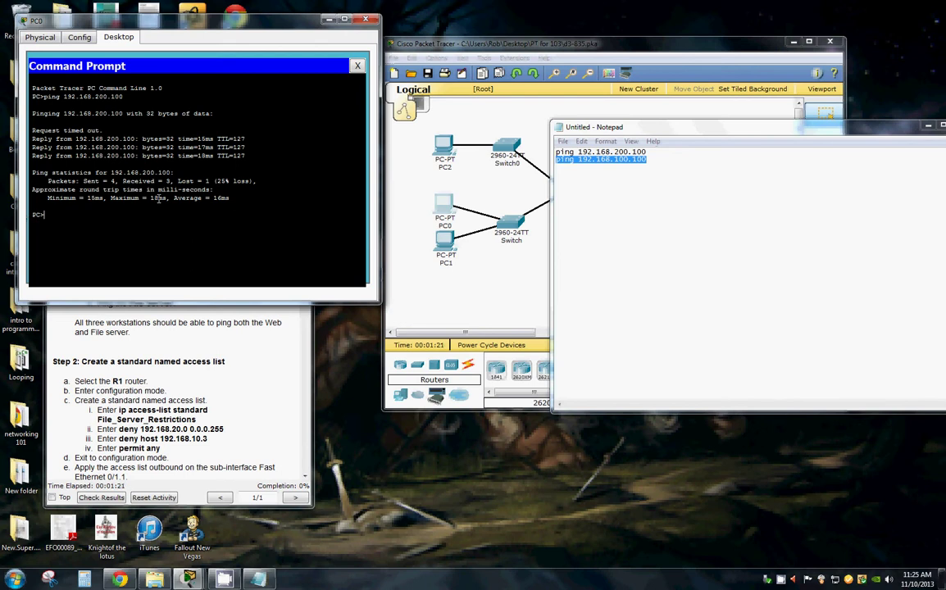
key(Up)
key(Return)
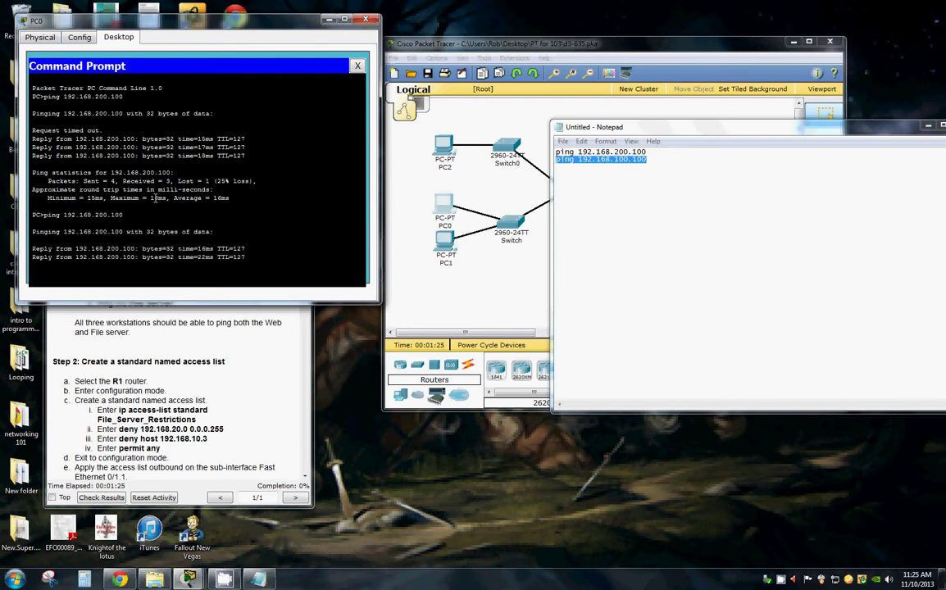
Step: Open PC1's Command Prompt and paste and run the saved ping command
double_click(442, 240)
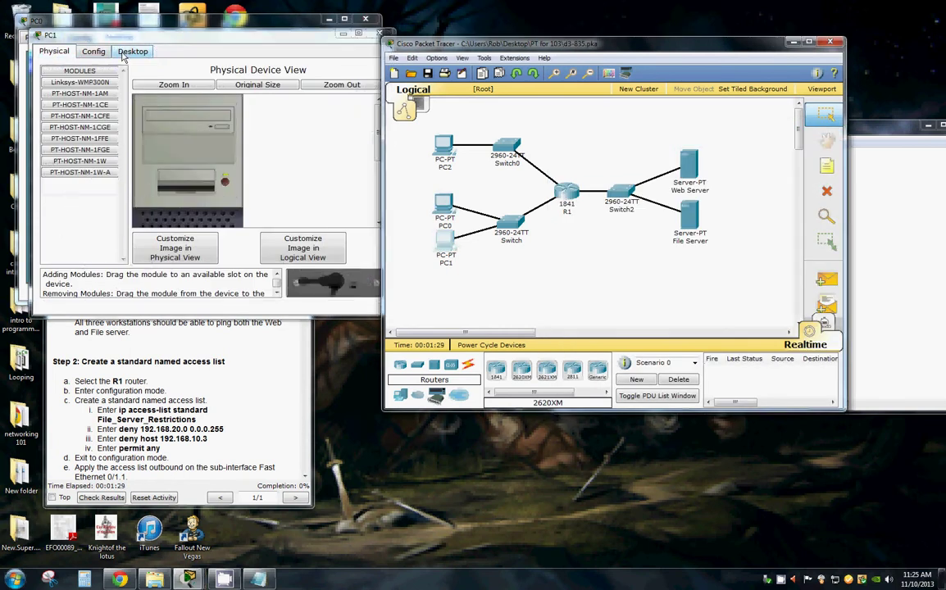
click(130, 52)
click(240, 105)
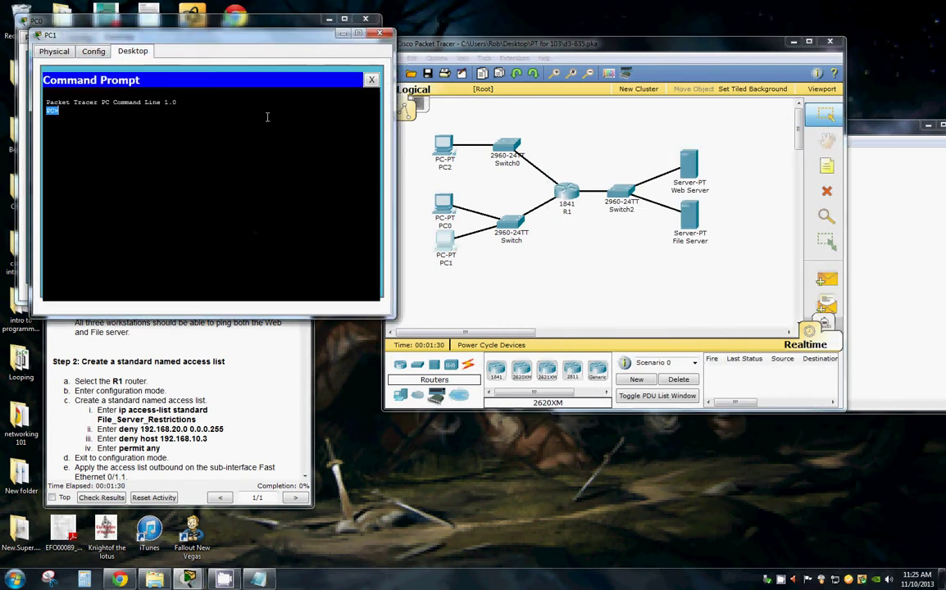
click(91, 119)
text(ps)
text(ng)
right_click(86, 119)
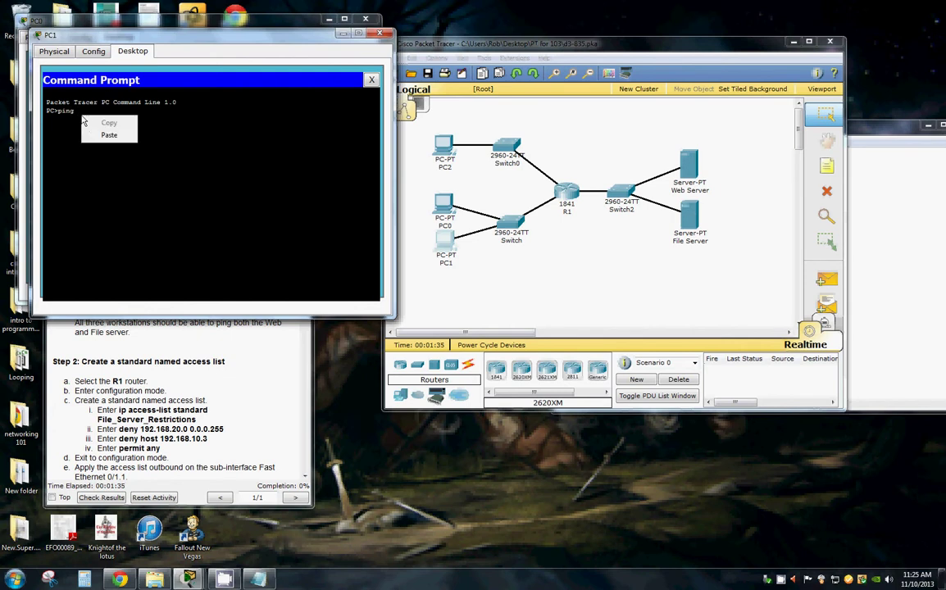
click(96, 136)
key(Return)
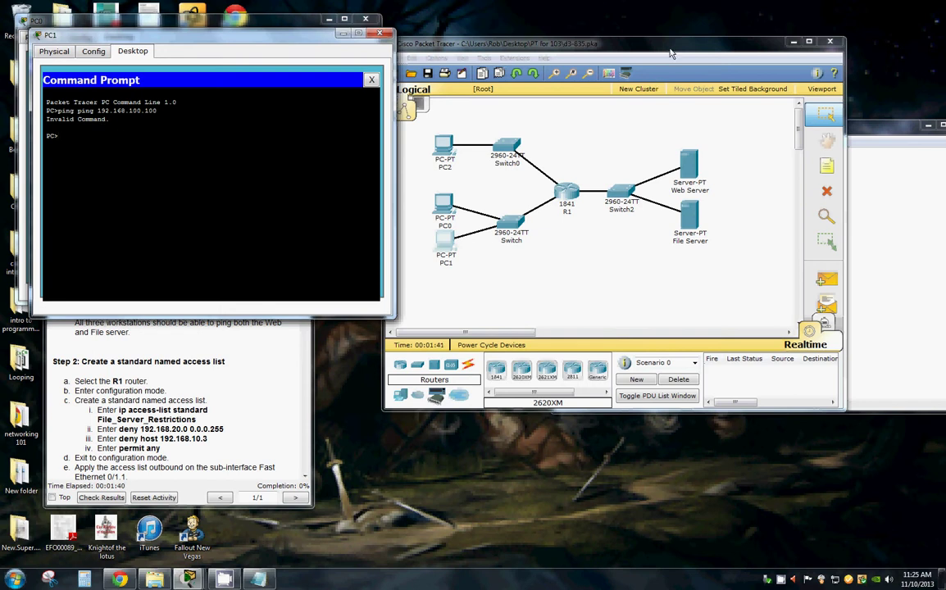
Step: Run 'ping 192.168.100.100' again from PC1's prompt
click(911, 182)
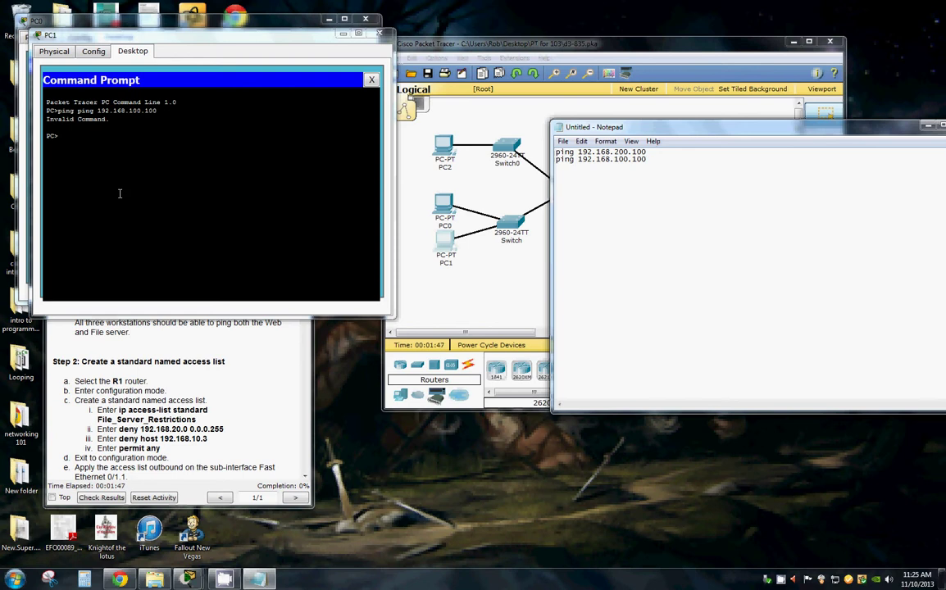
click(71, 145)
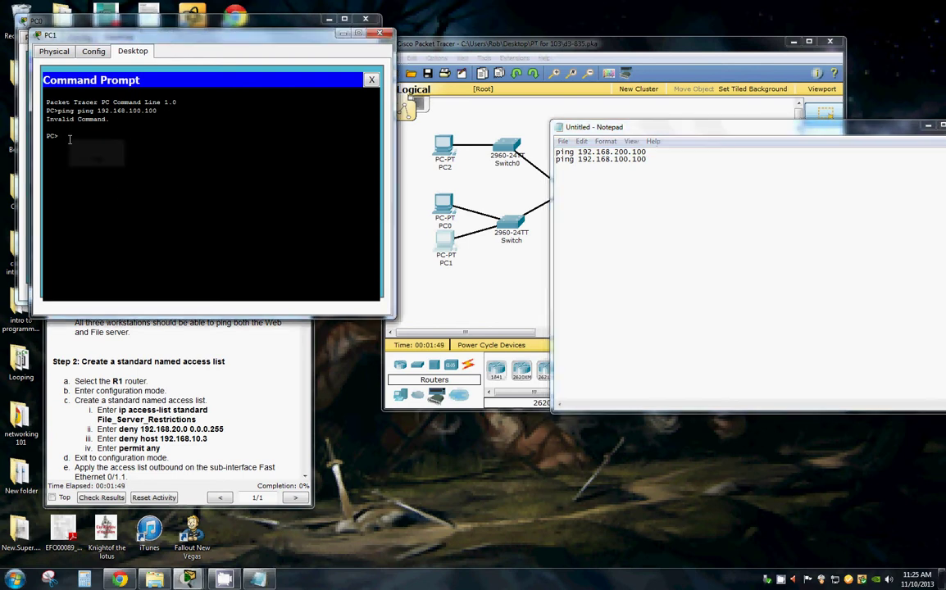
right_click(71, 146)
click(81, 156)
key(Return)
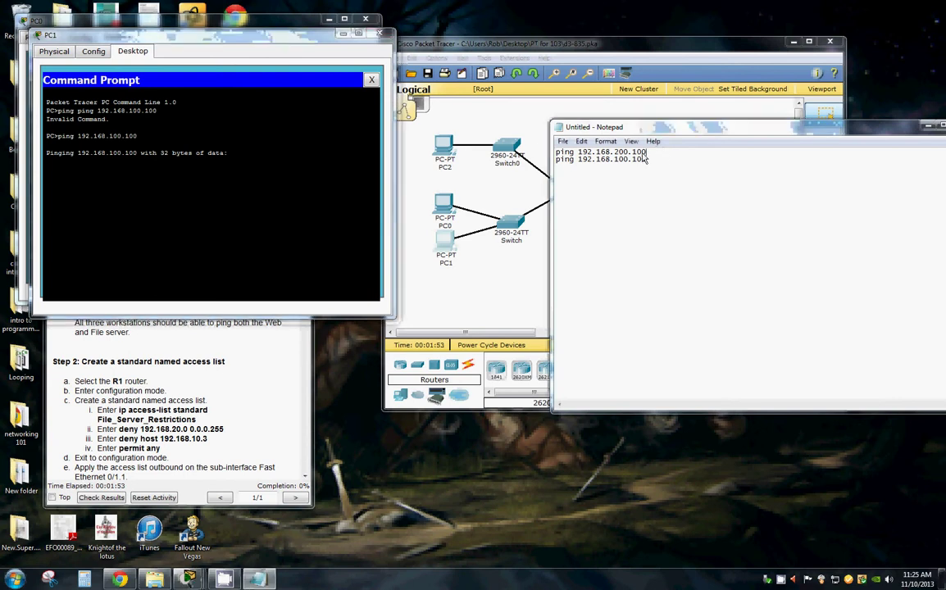
Step: Copy 'ping 192.168.200.100' from Notepad and run it on PC1
drag(664, 152, 556, 153)
right_click(577, 160)
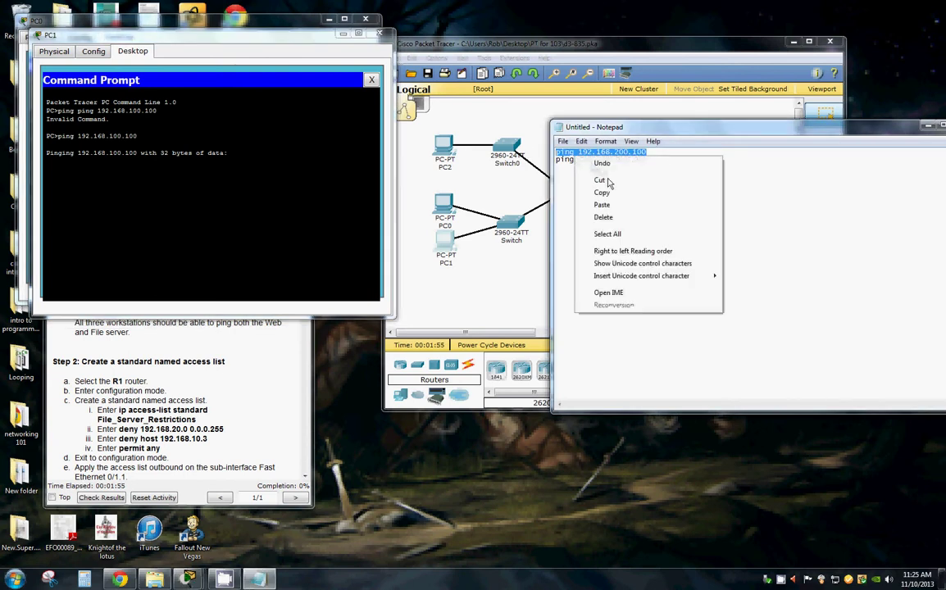
click(599, 191)
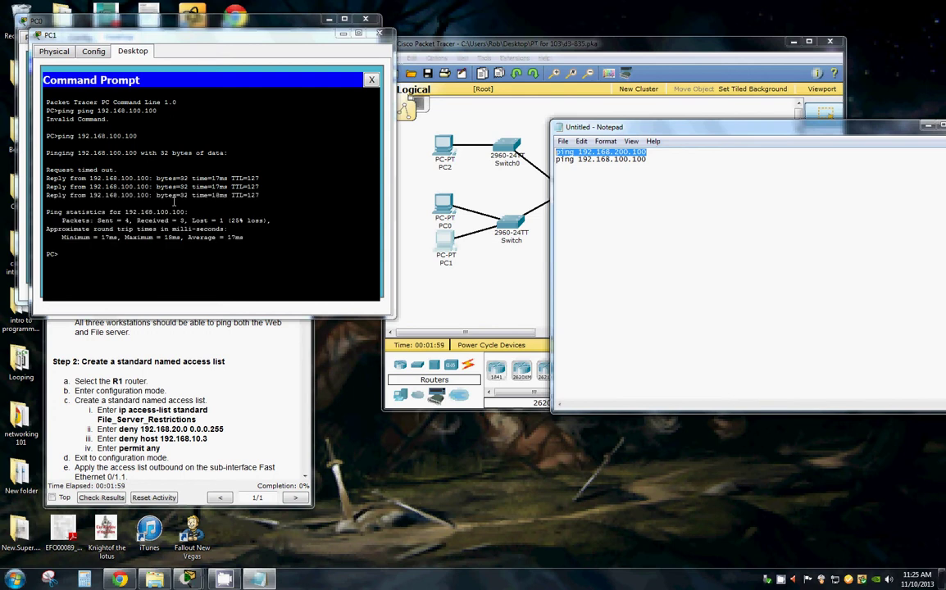
right_click(69, 260)
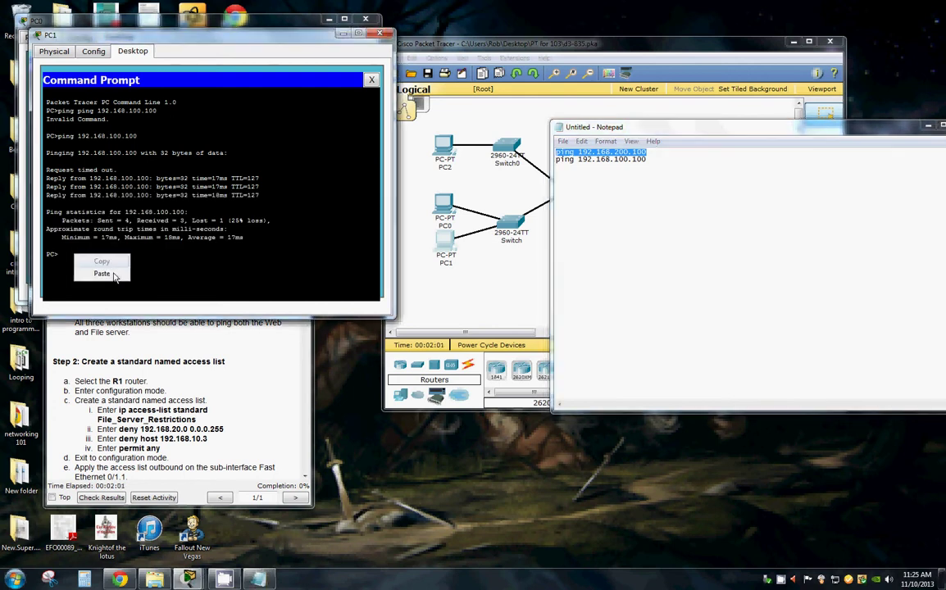
click(90, 272)
key(Return)
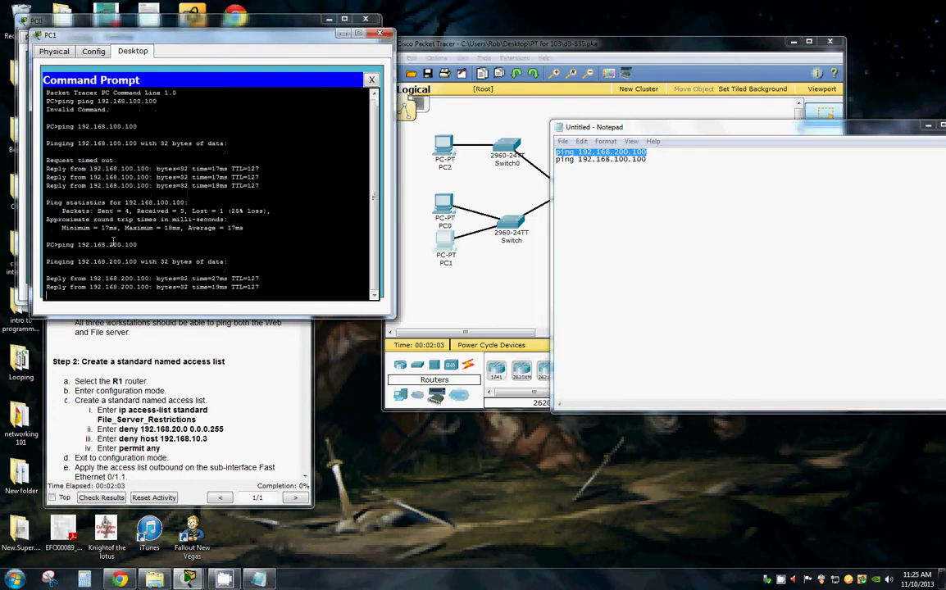
Step: Open PC2's Command Prompt and run ping 192.168.200.100
click(448, 158)
click(130, 64)
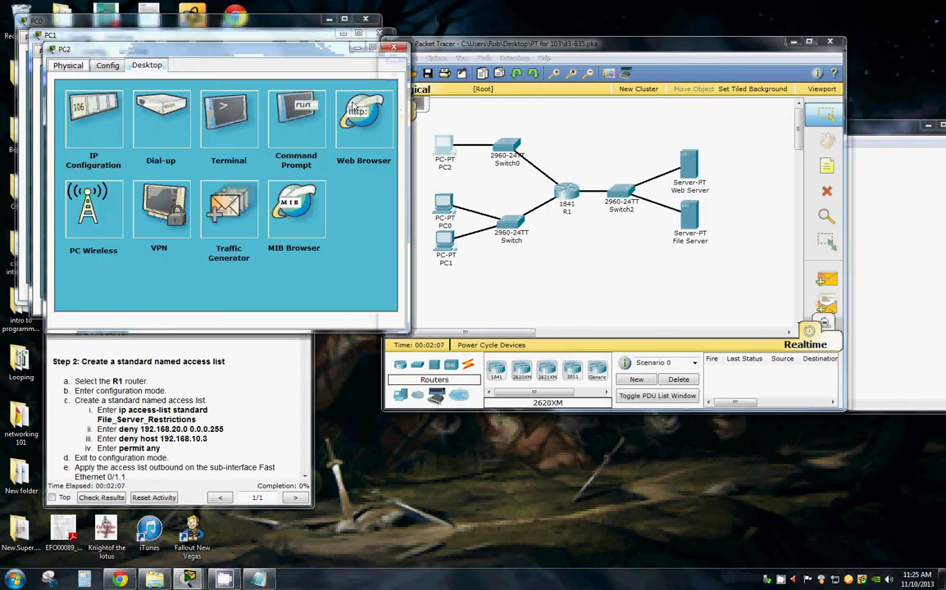
click(278, 111)
text(ping 192.168.200.100)
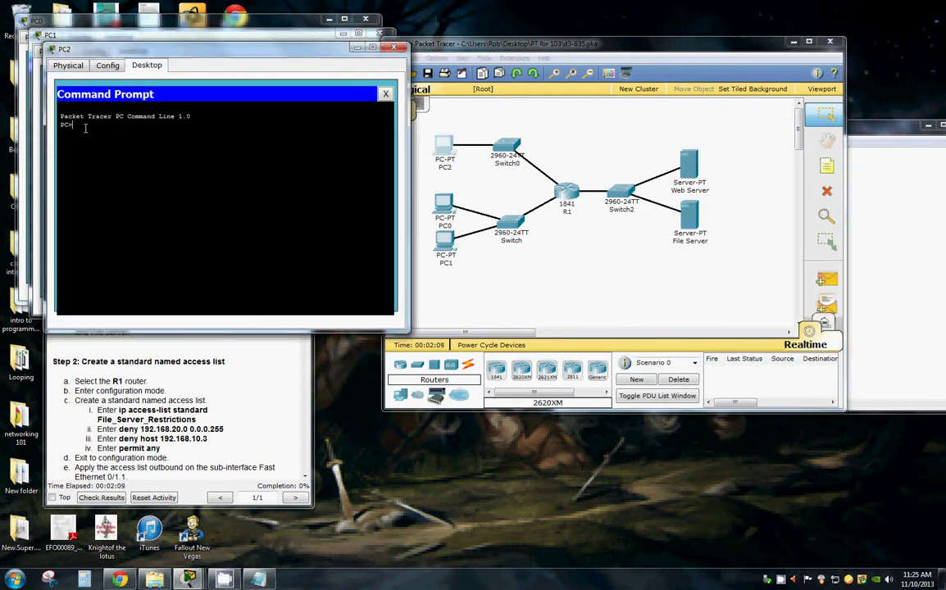
key(Return)
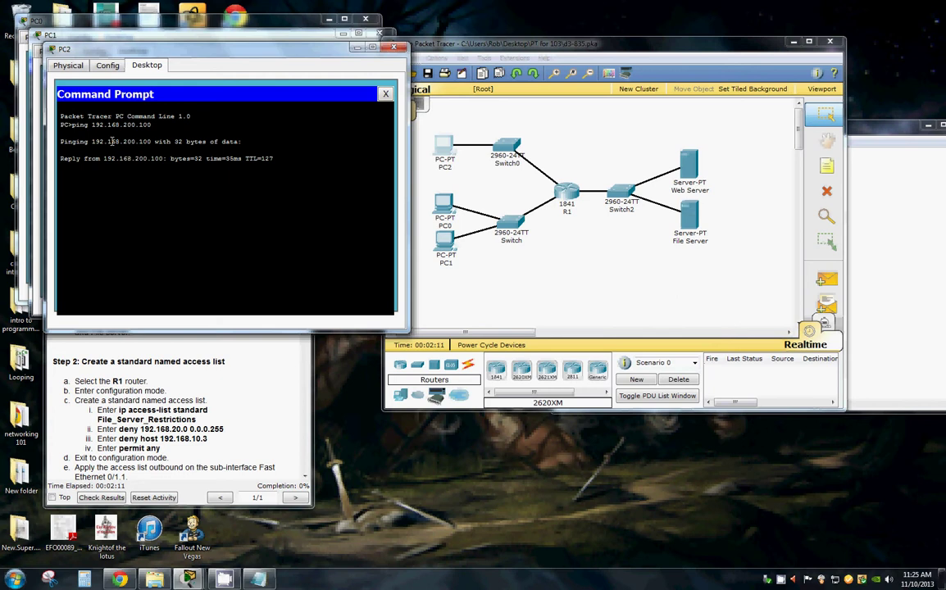
Step: Paste and run 'ping 192.168.100.100' on PC2, then bring the activity instructions forward
click(891, 186)
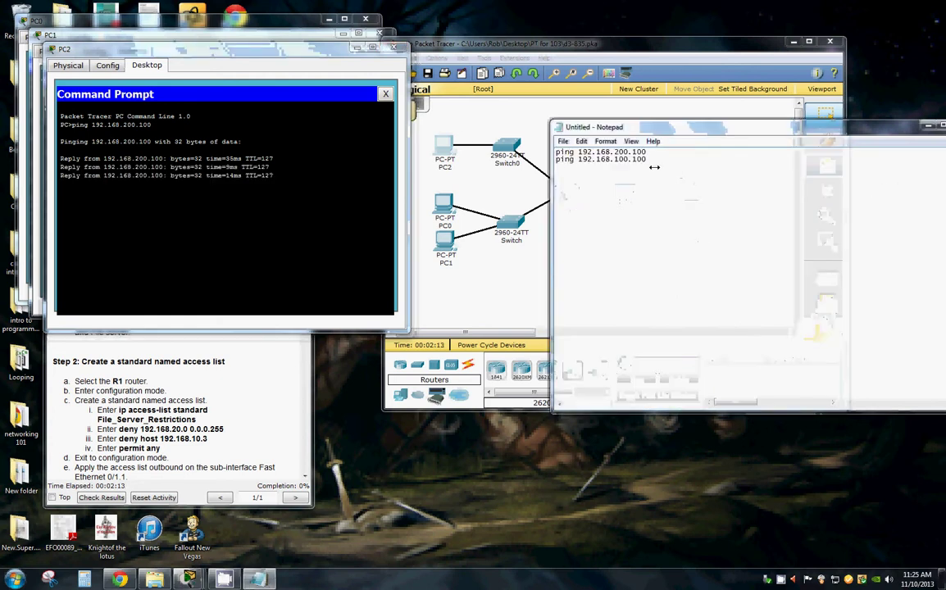
drag(647, 159, 556, 160)
right_click(573, 161)
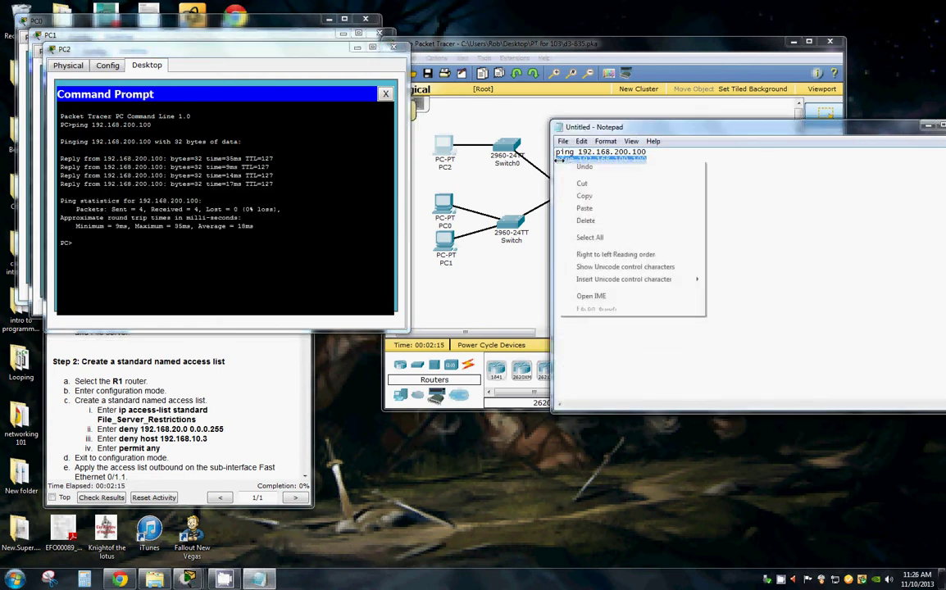
click(585, 195)
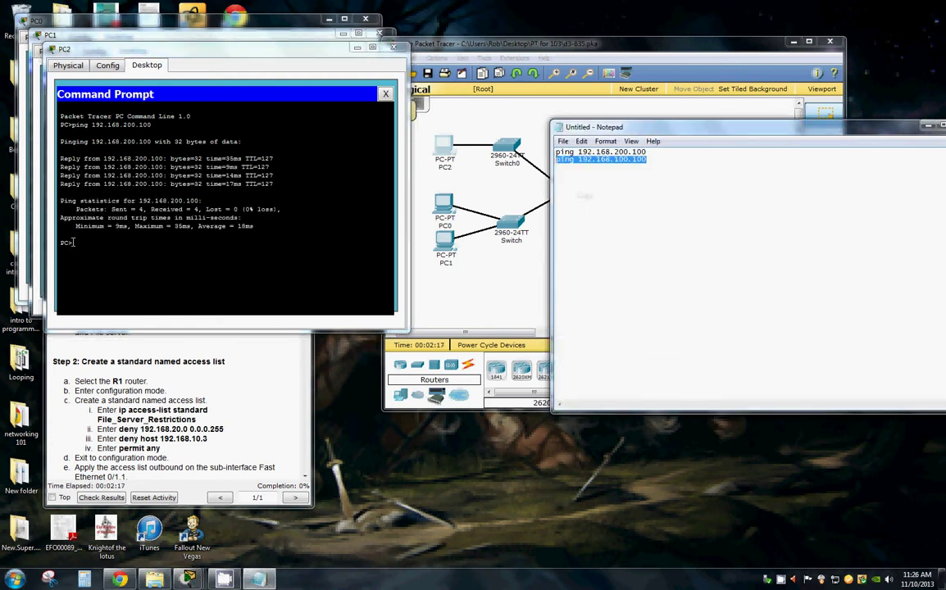
right_click(215, 244)
click(228, 250)
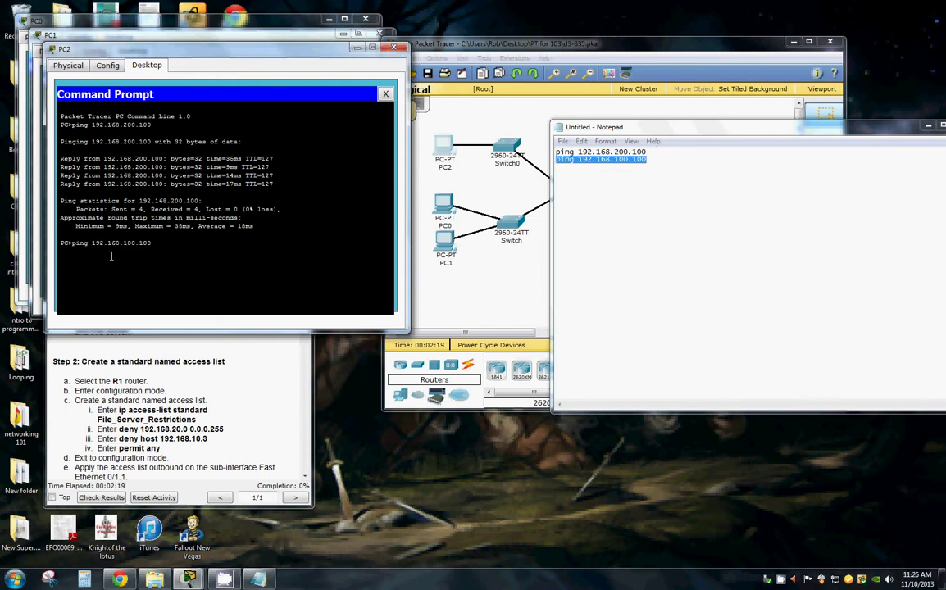
key(Return)
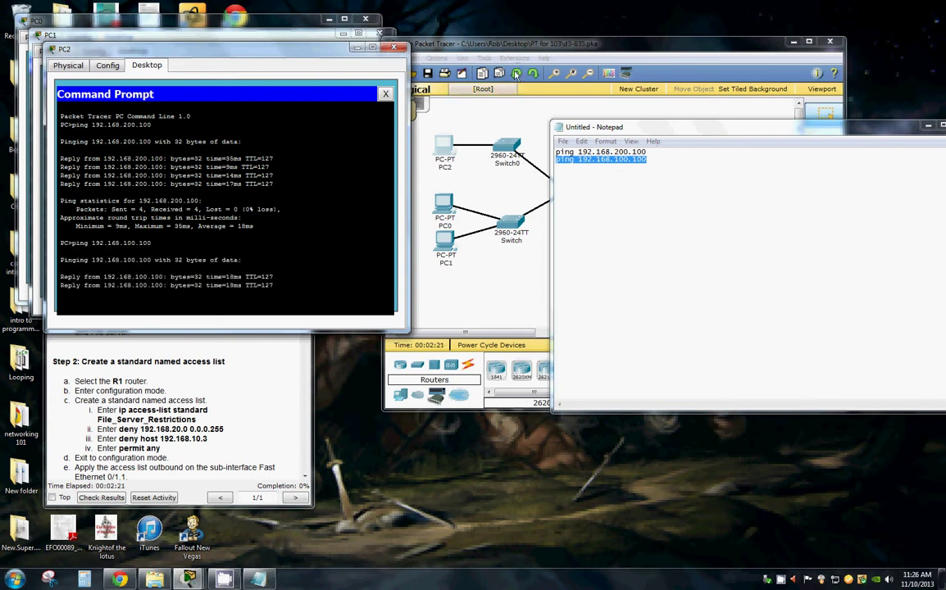
click(213, 342)
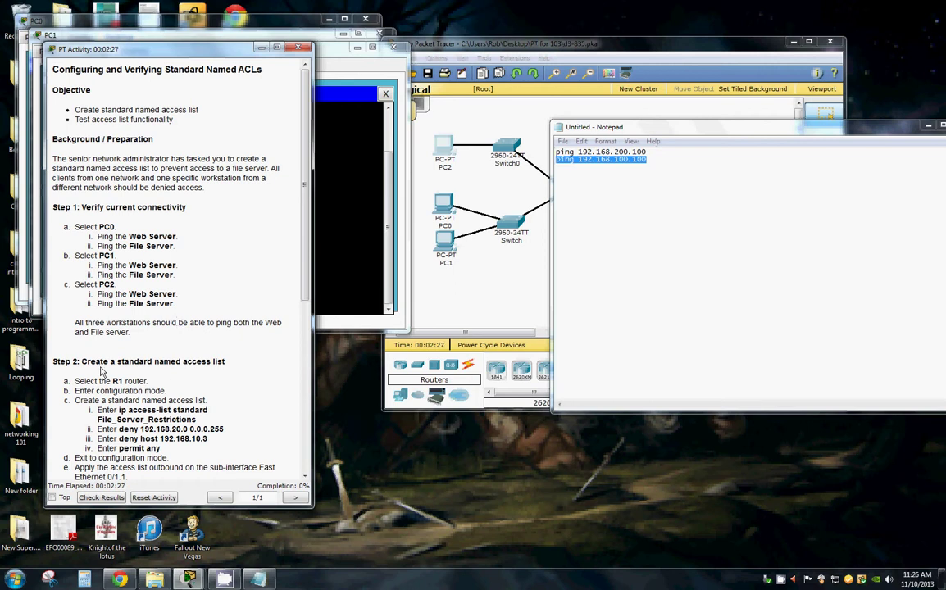
Step: Open router R1's device window and close the PC0 and PC2 windows
click(526, 297)
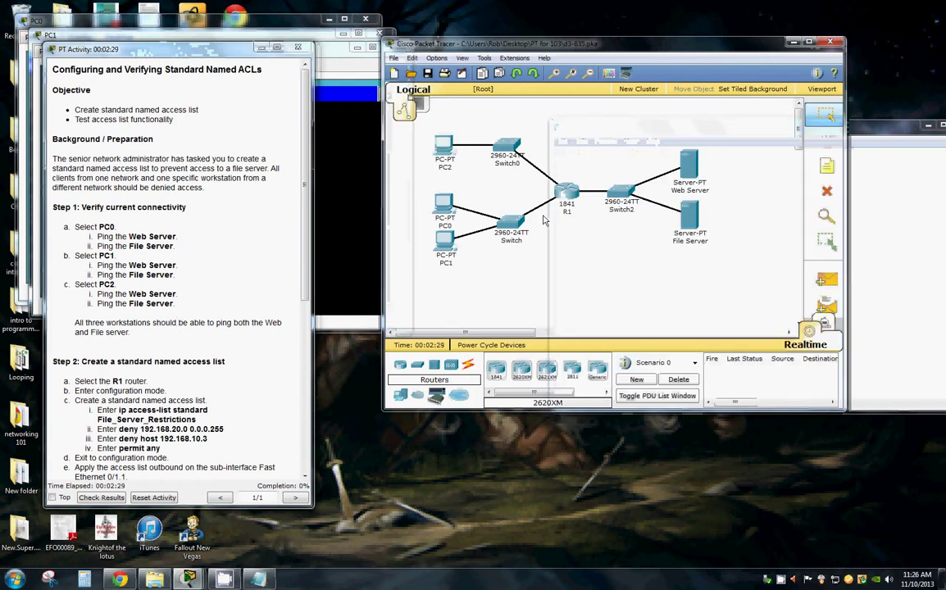
click(566, 193)
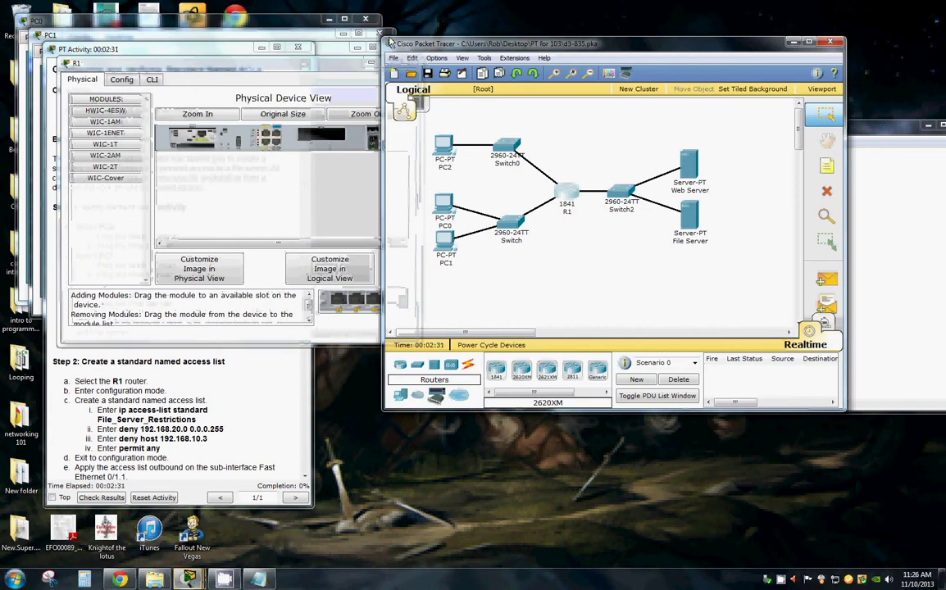
click(365, 25)
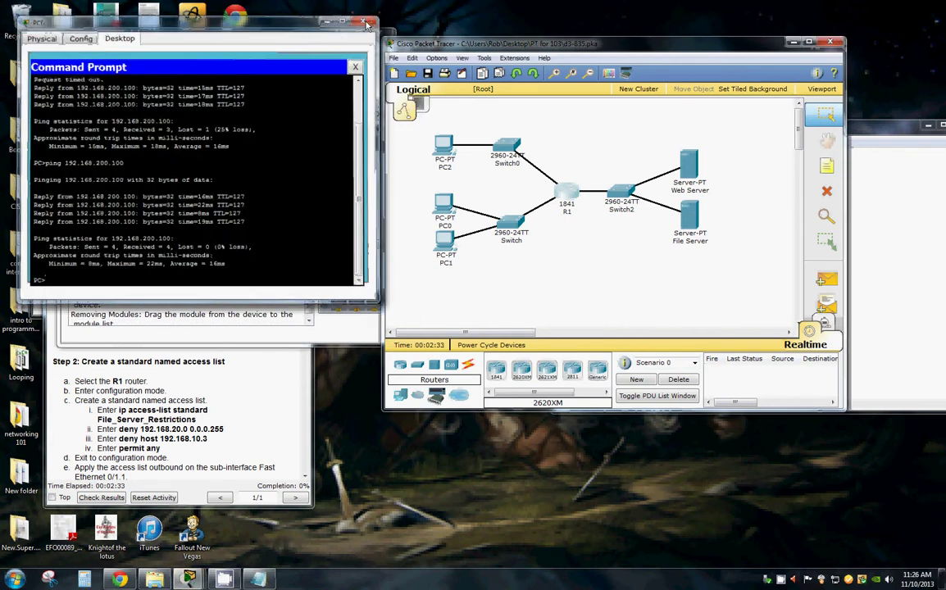
click(367, 23)
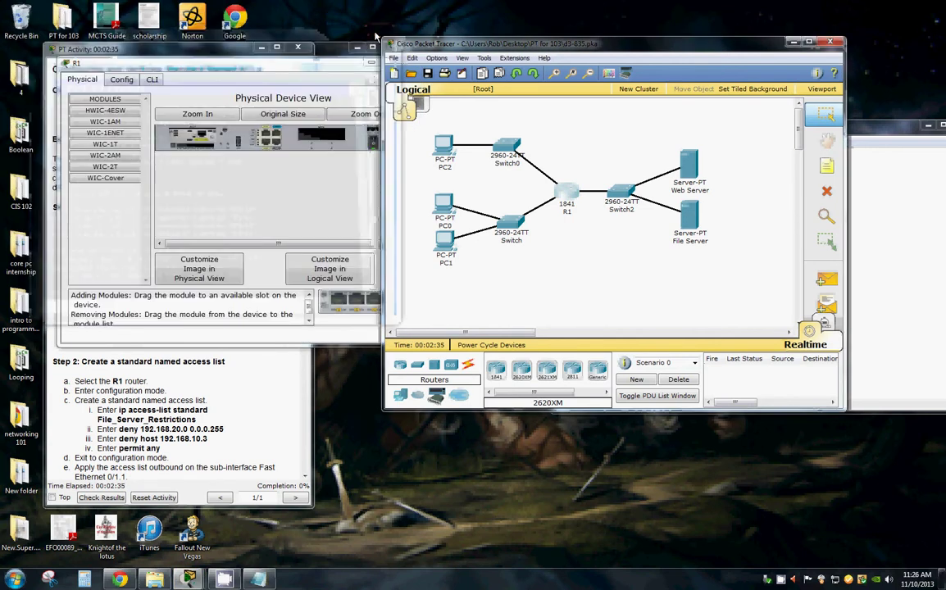
click(876, 128)
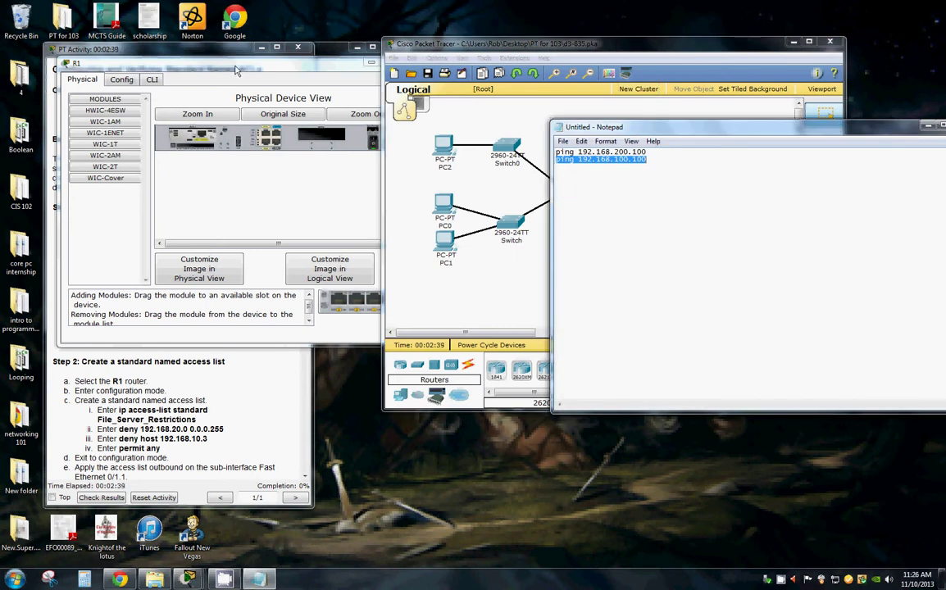
click(324, 55)
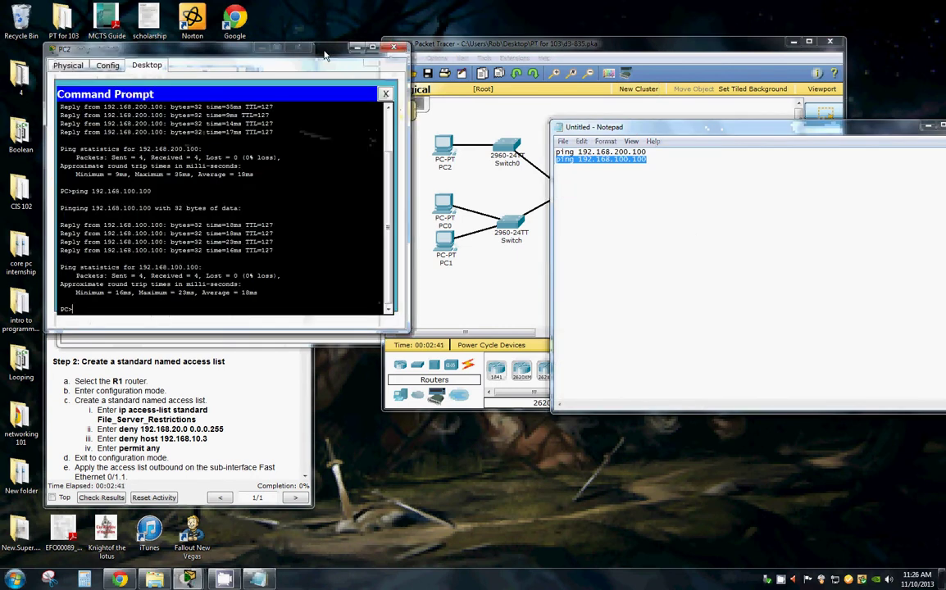
click(355, 47)
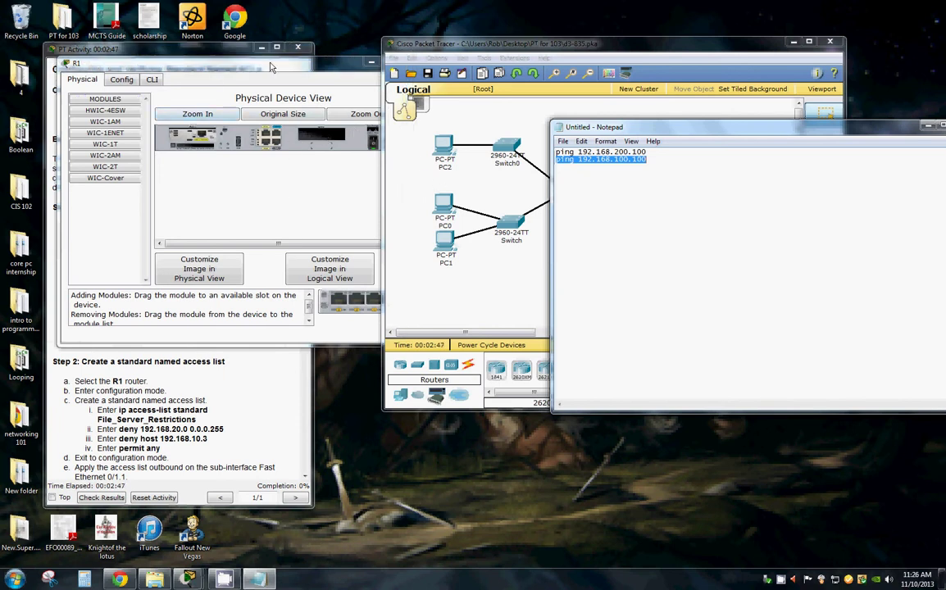
Step: Move R1's window to the upper right, clear of the activity instructions
double_click(245, 62)
double_click(295, 5)
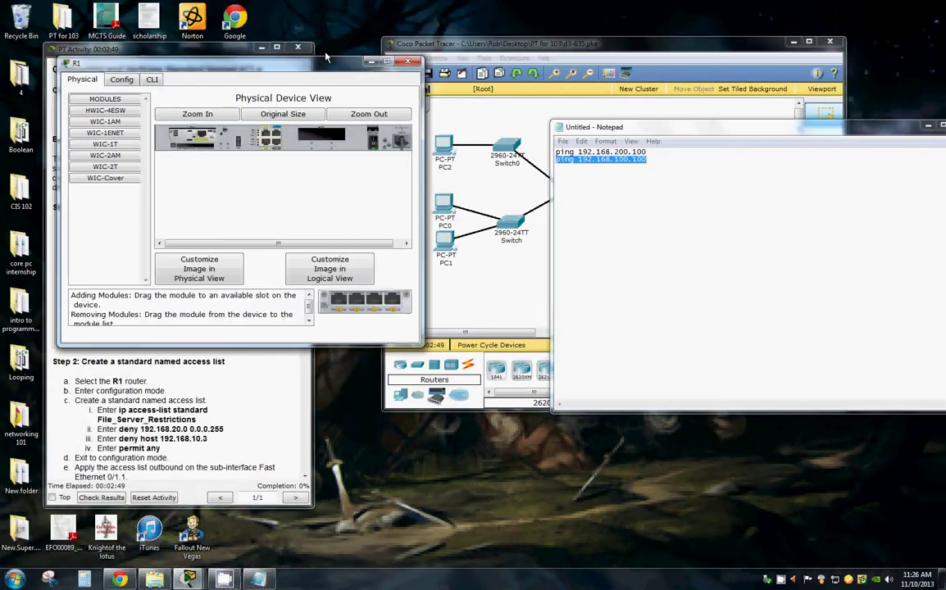
drag(325, 65, 689, 36)
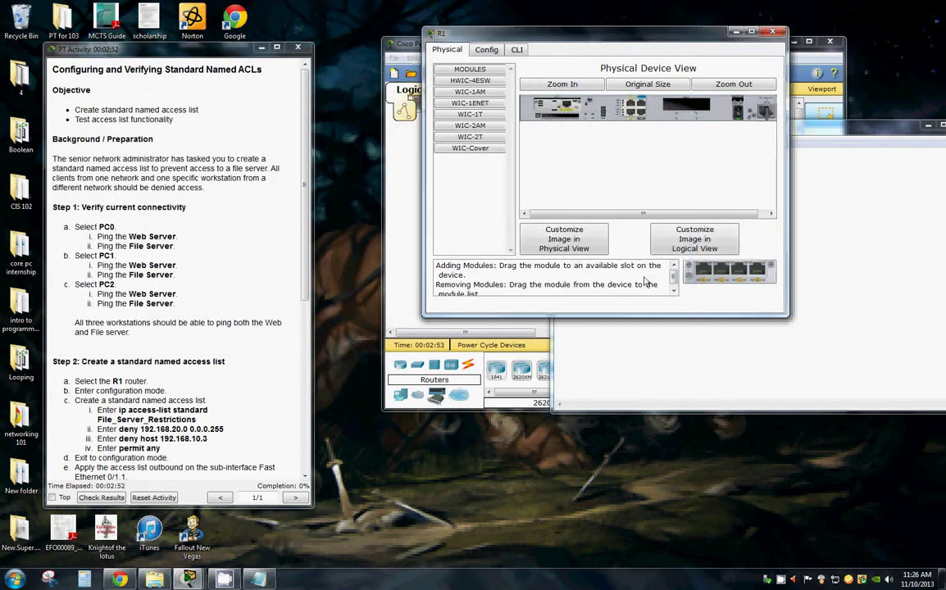
Step: In R1's CLI, enter enable mode and, after a failed conf attempt, reach R1(config)# with conf t
click(516, 49)
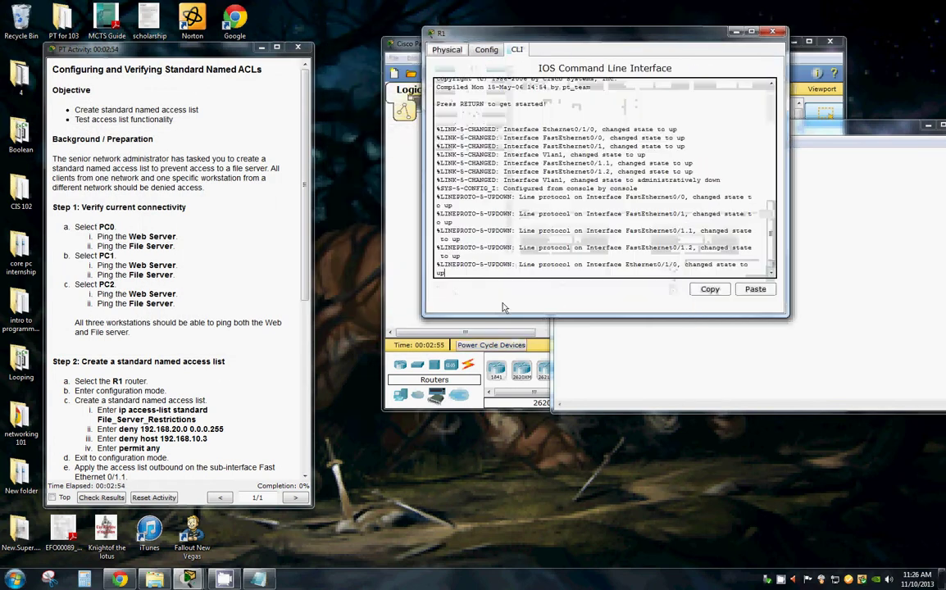
key(Return)
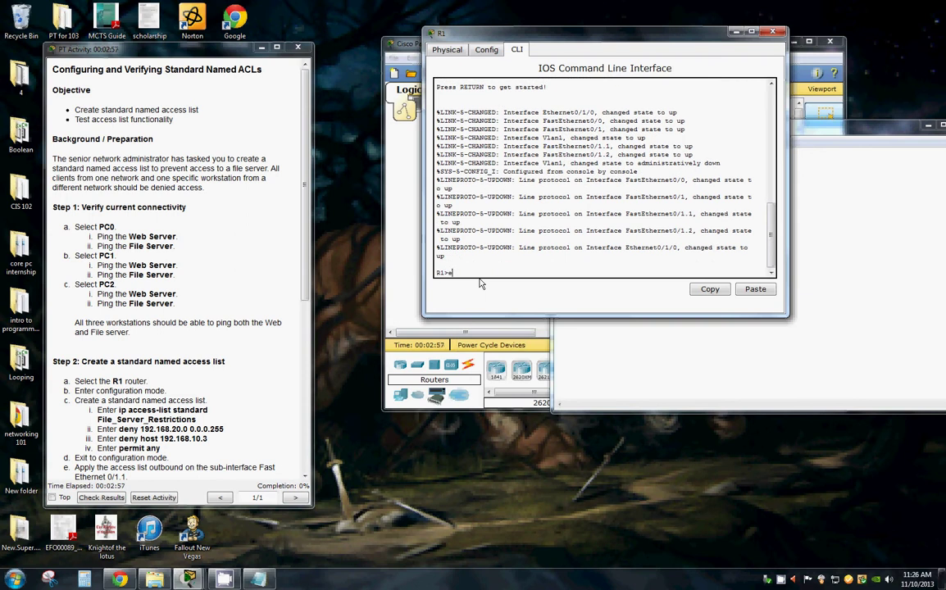
text(en)
key(Return)
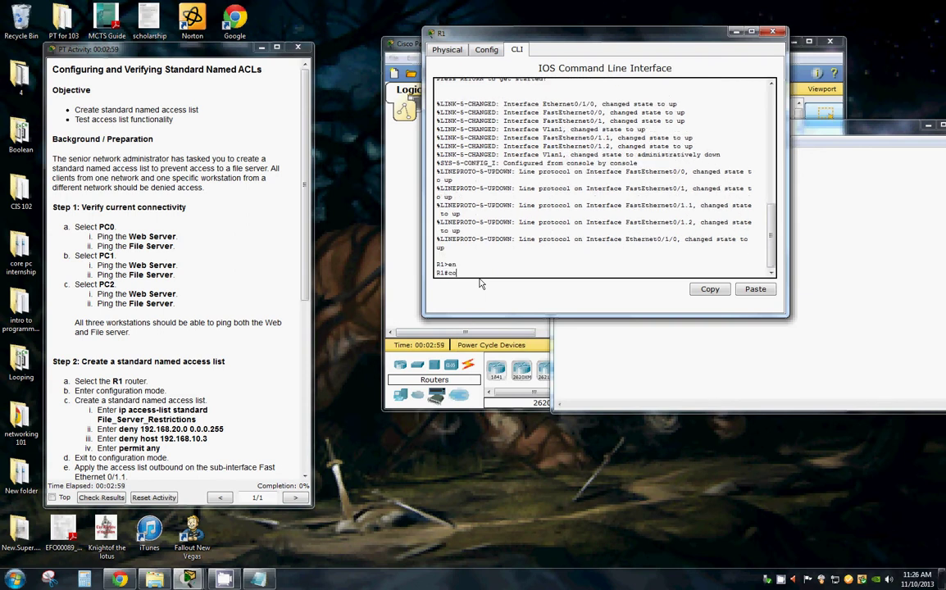
text(conf)
key(Return)
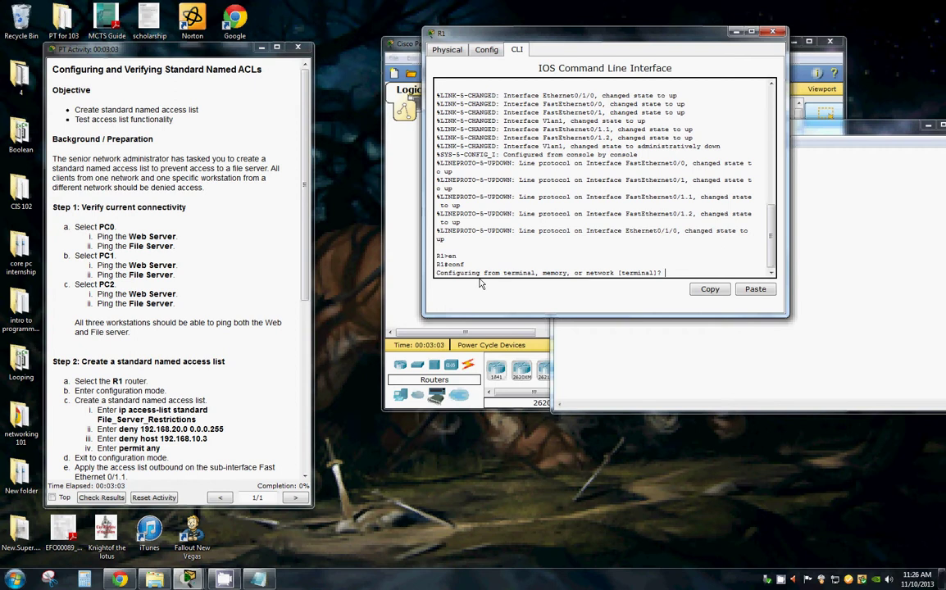
text(conft)
key(Return)
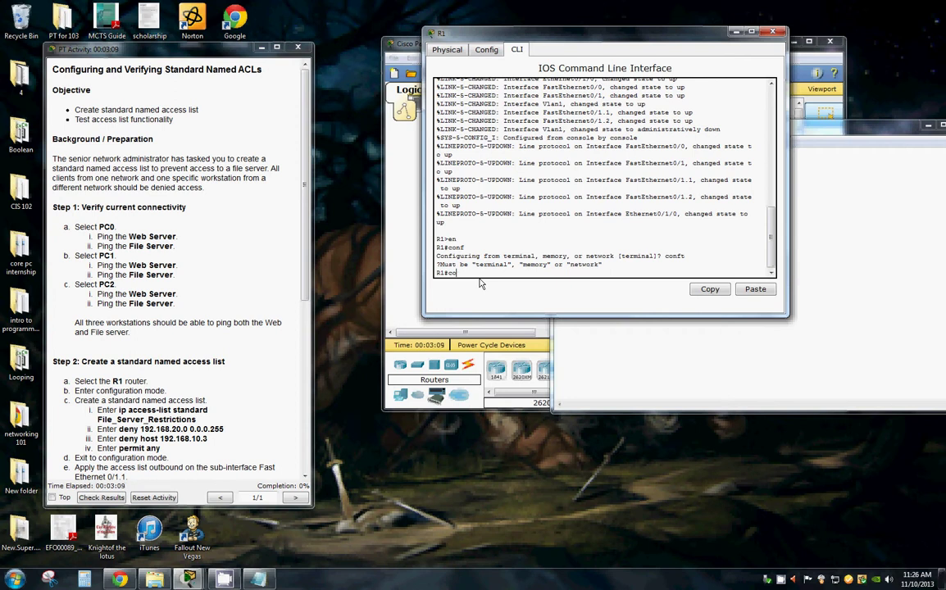
text(conf t)
key(Return)
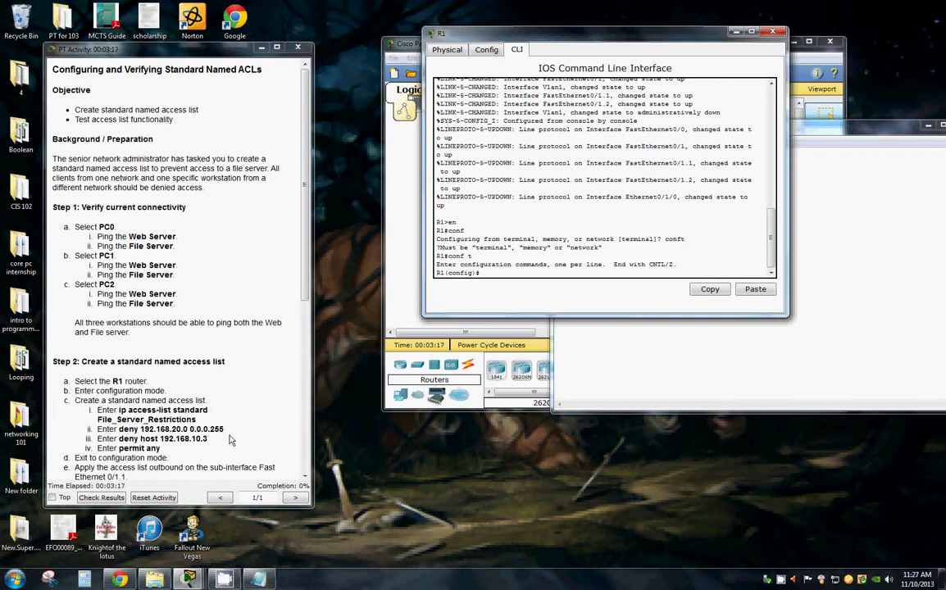
Step: Create the named list with 'ip access-list standard File_Server_Restrictions' on R1
drag(208, 410, 120, 410)
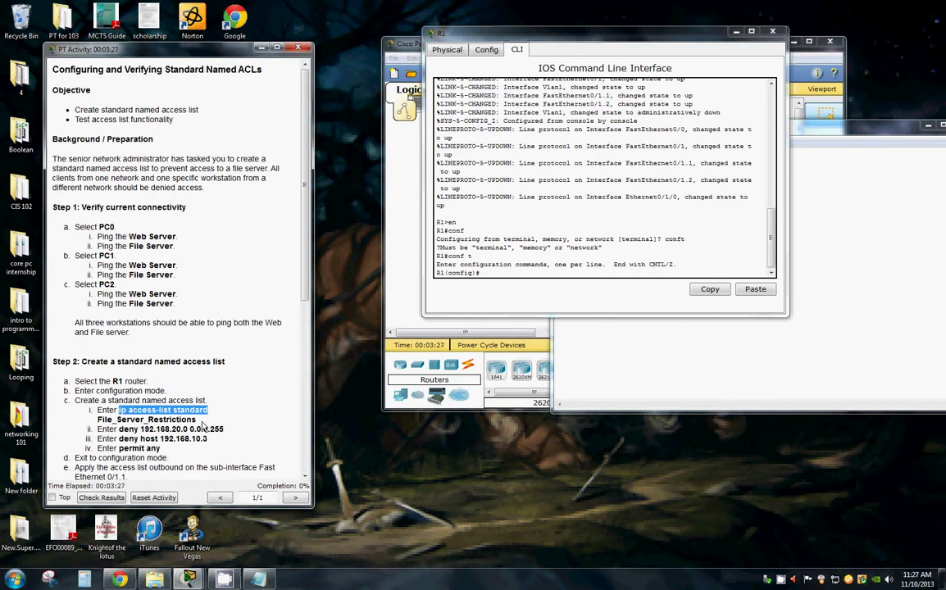
mouse_move(202, 425)
mouse_down()
mouse_move(131, 419)
mouse_move(197, 419)
mouse_up()
key(ctrl+c)
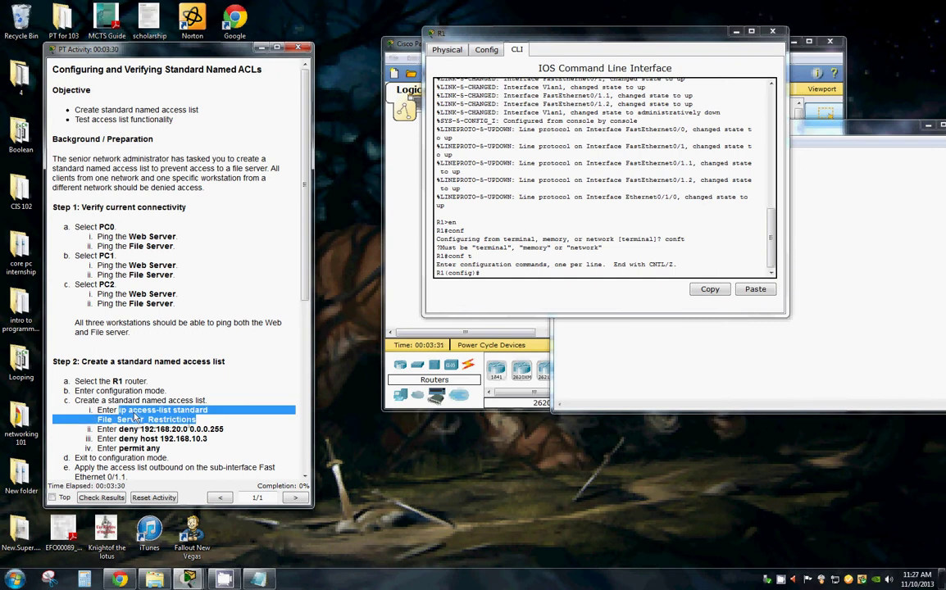
right_click(121, 374)
click(146, 383)
click(474, 296)
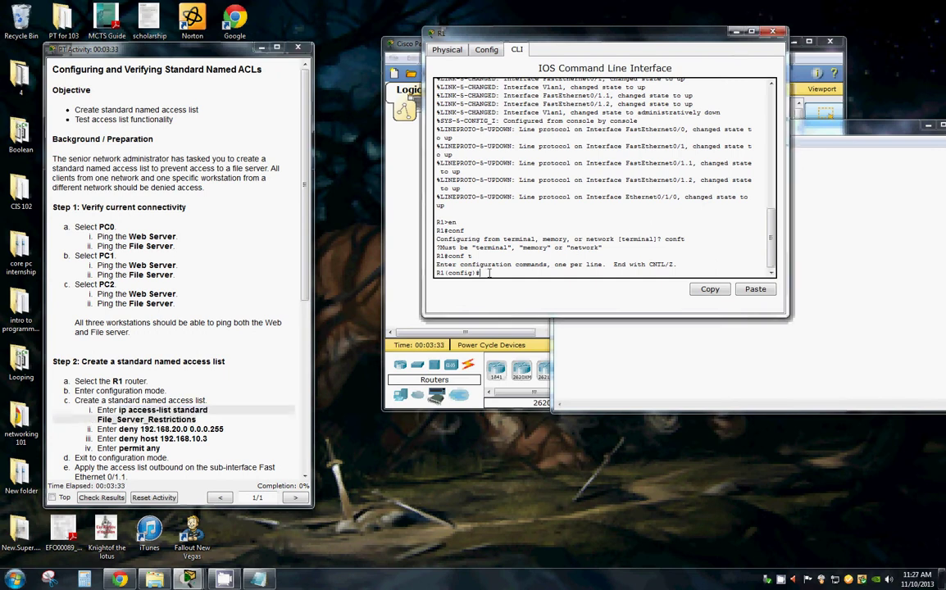
right_click(474, 296)
click(463, 292)
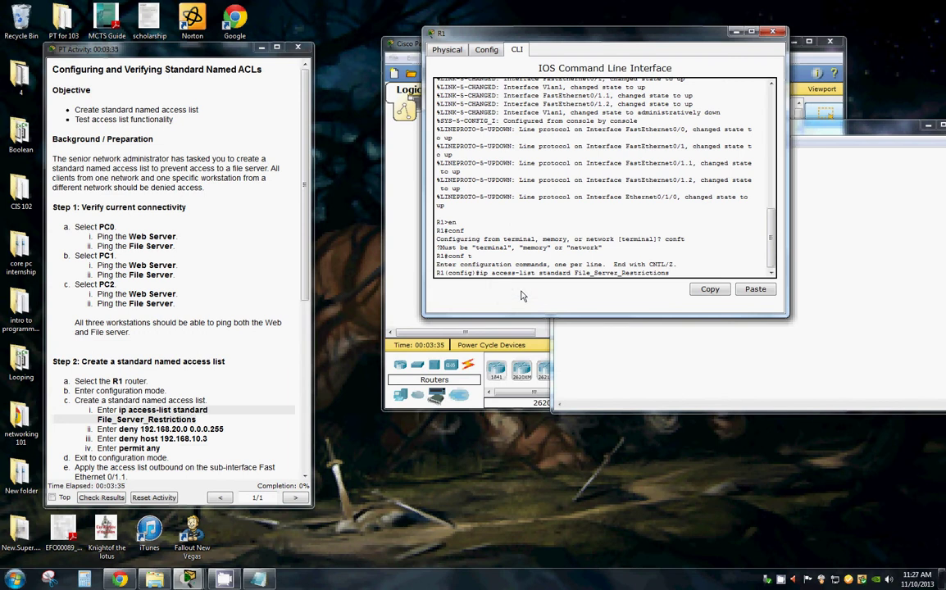
key(Return)
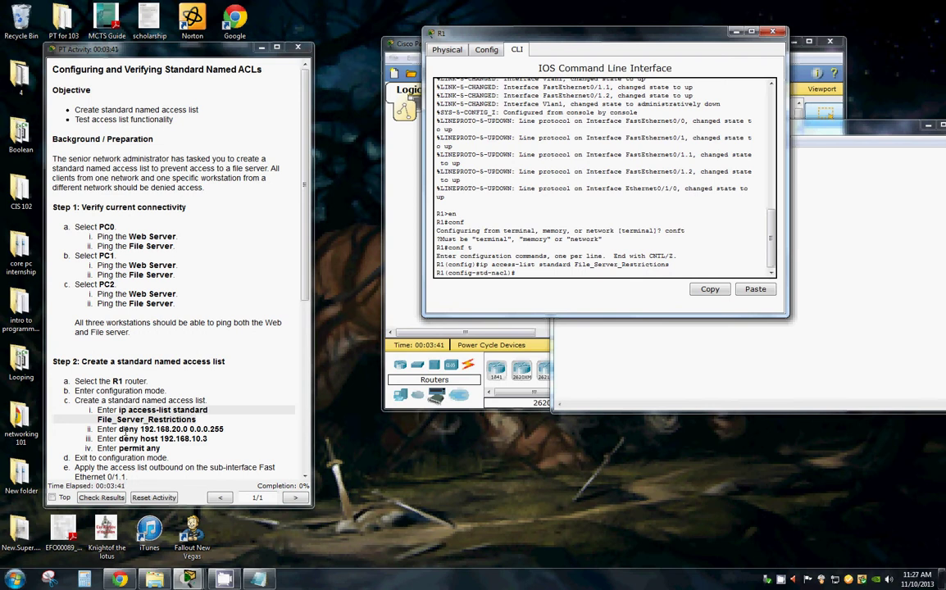
Step: Add 'deny 192.168.20.0 0.0.0.255' and 'deny host 192.168.10.3' entries to the list
drag(119, 429, 222, 428)
right_click(222, 429)
click(248, 438)
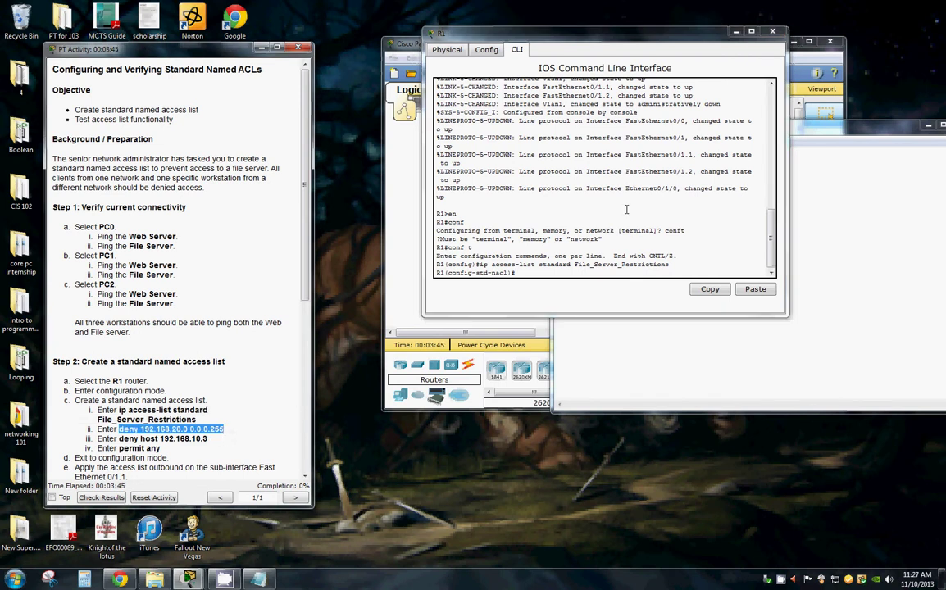
click(539, 275)
right_click(524, 242)
click(541, 265)
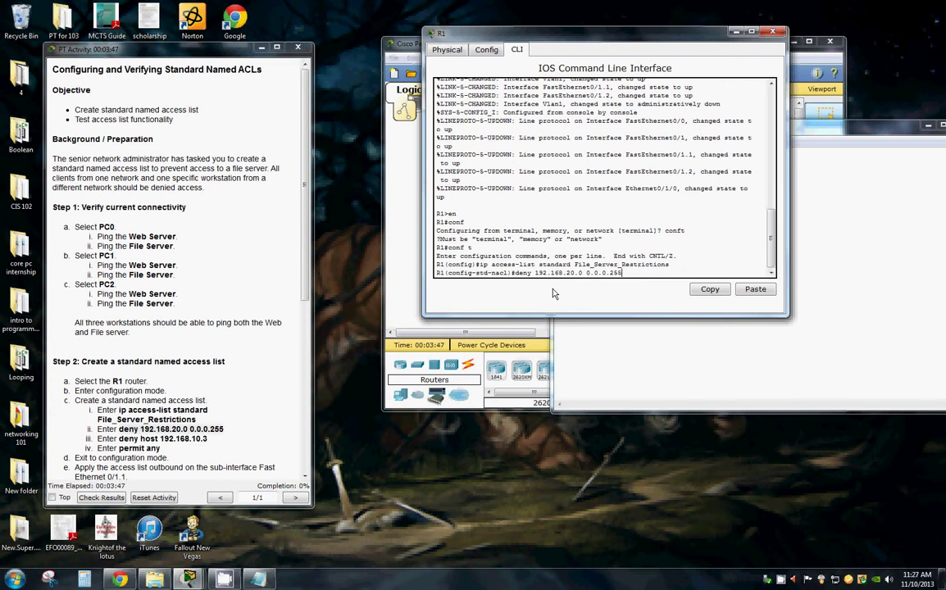
key(Return)
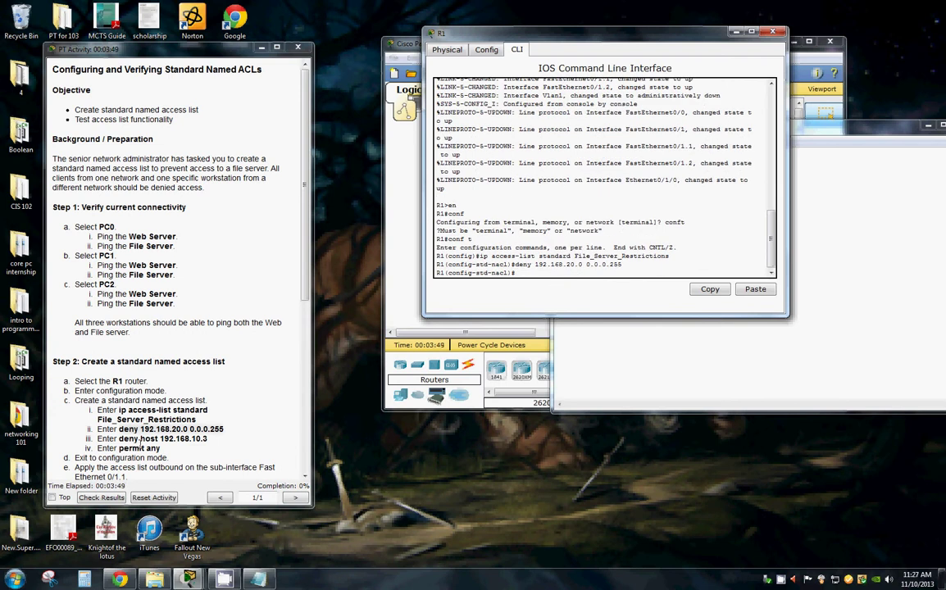
drag(119, 439, 209, 440)
right_click(208, 440)
click(226, 406)
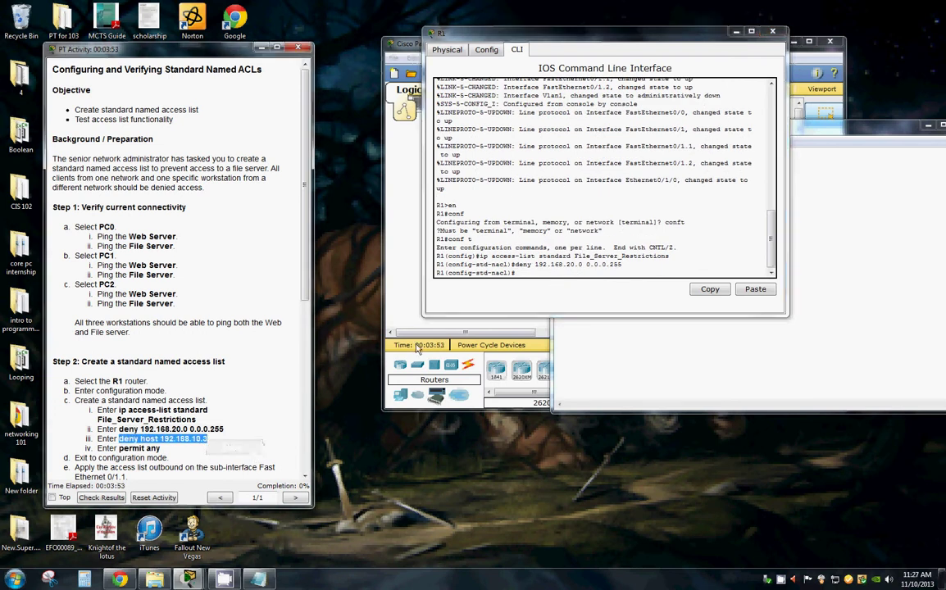
right_click(537, 271)
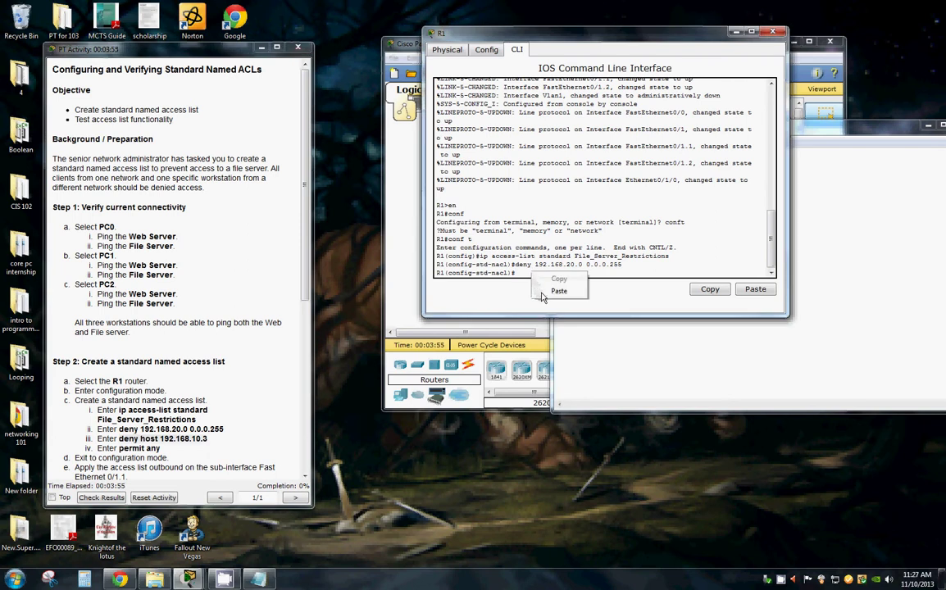
click(543, 289)
key(Return)
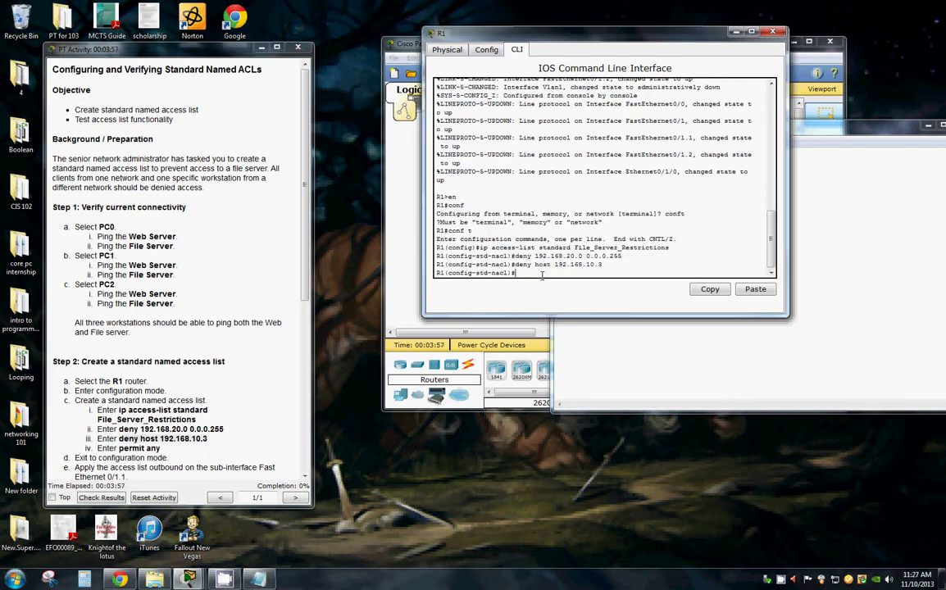
Step: Add the 'permit any' entry and exit the access-list configuration
drag(161, 448, 119, 449)
right_click(131, 451)
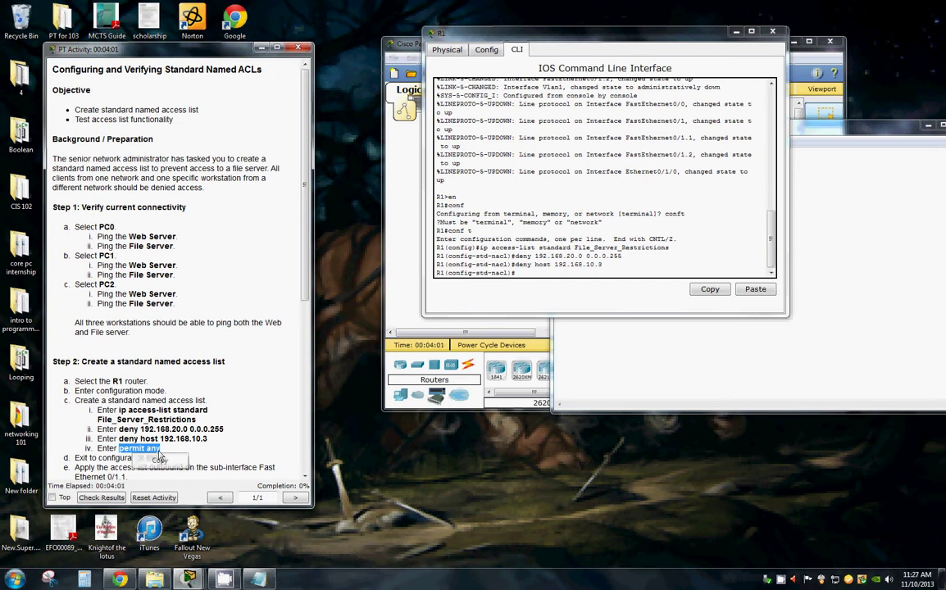
click(158, 460)
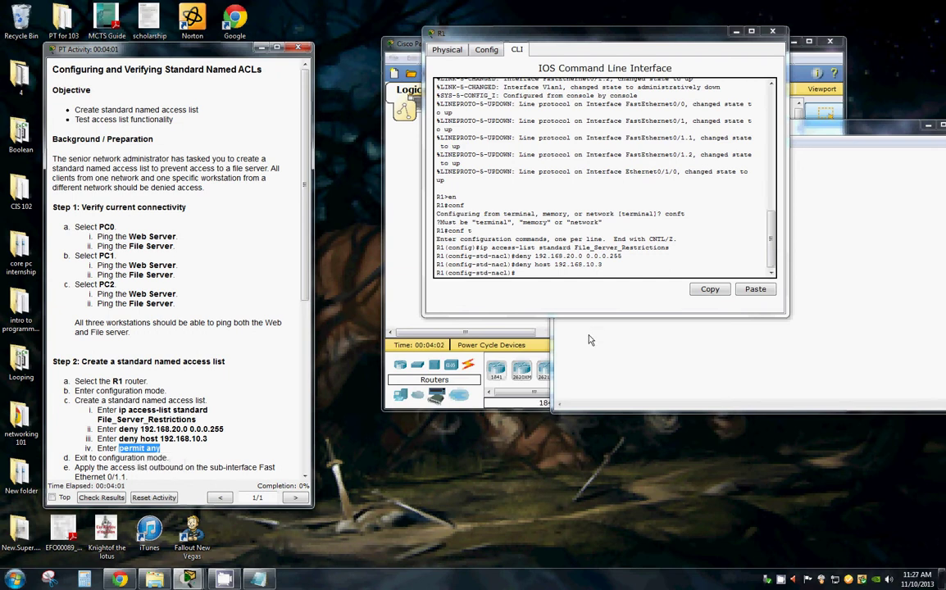
right_click(542, 282)
click(558, 293)
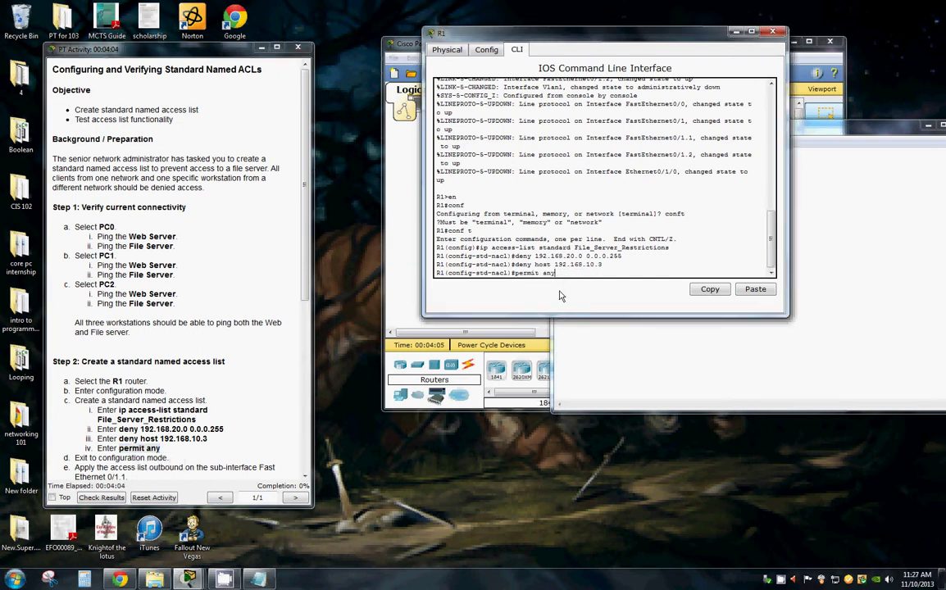
key(Return)
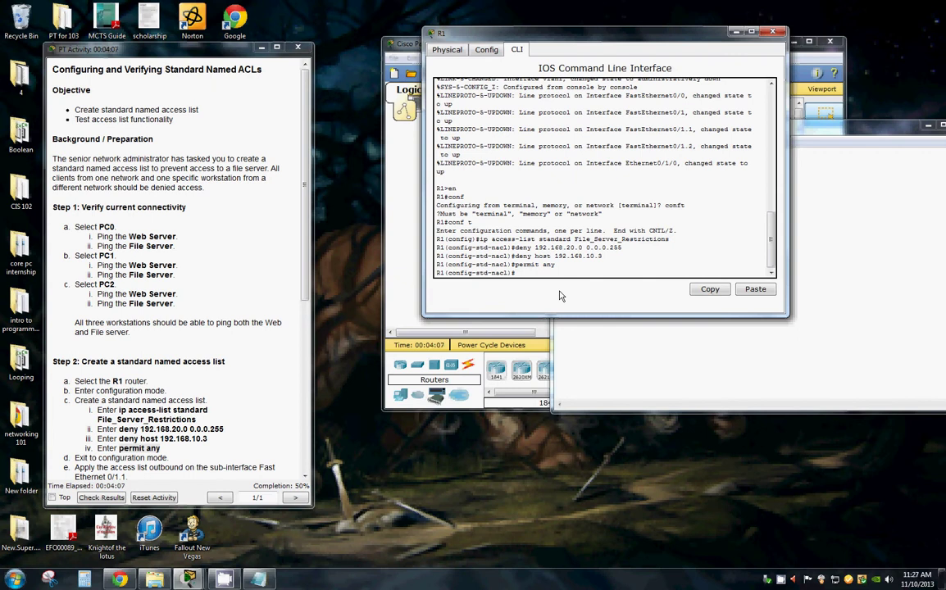
text(exit)
key(Return)
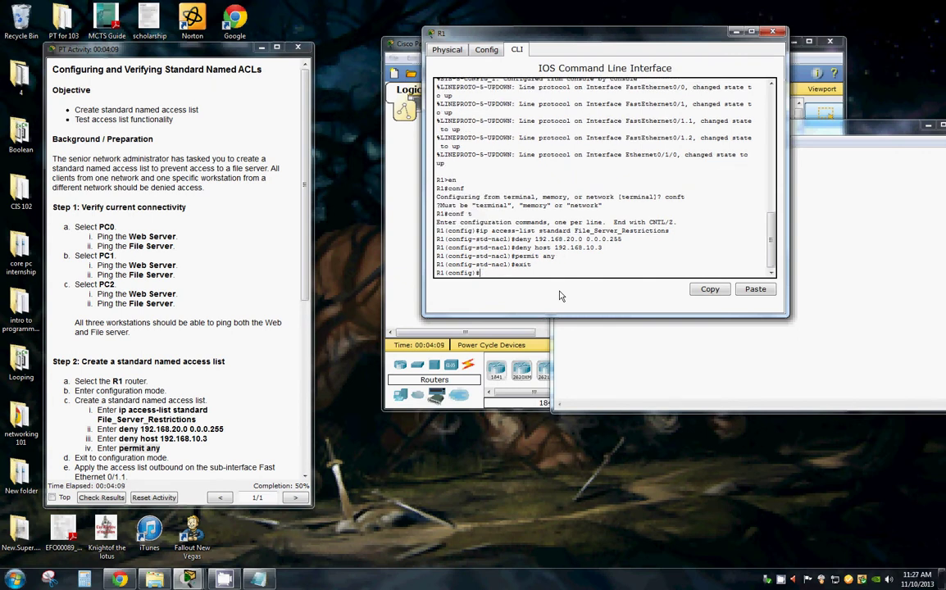
Step: Enter sub-interface configuration with 'interface fastethernet 0/1.1' on R1
scroll(163, 302, down, 2)
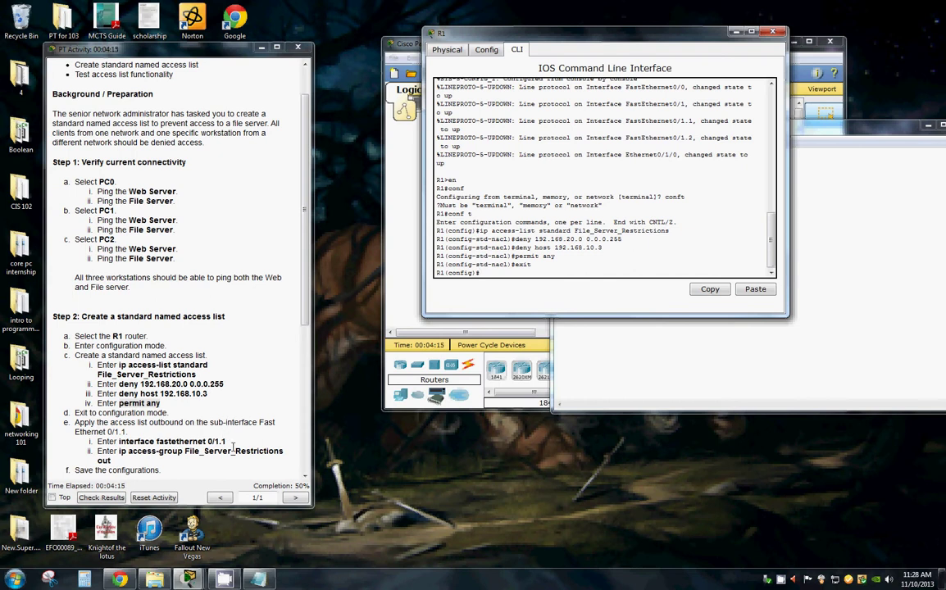
drag(226, 442, 119, 444)
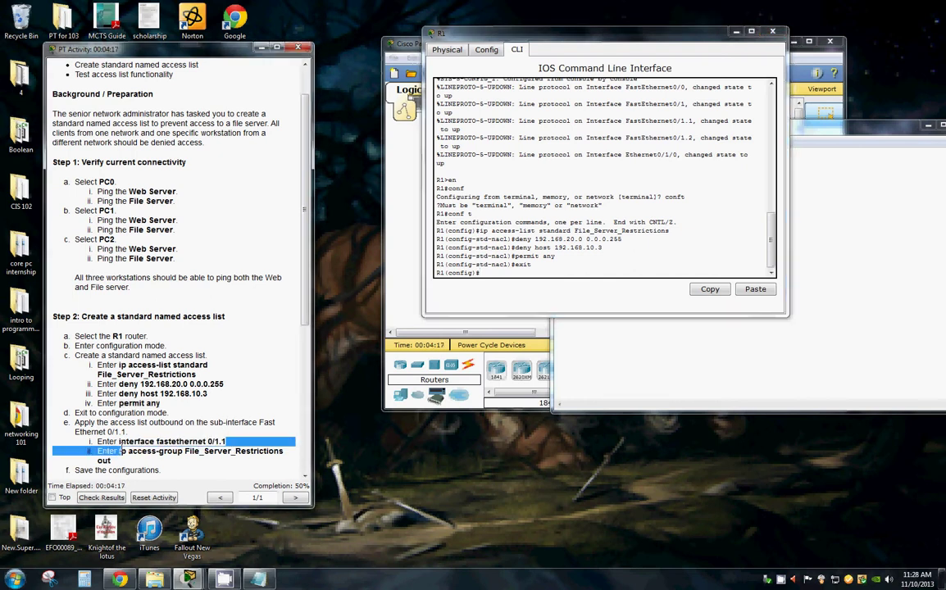
right_click(131, 439)
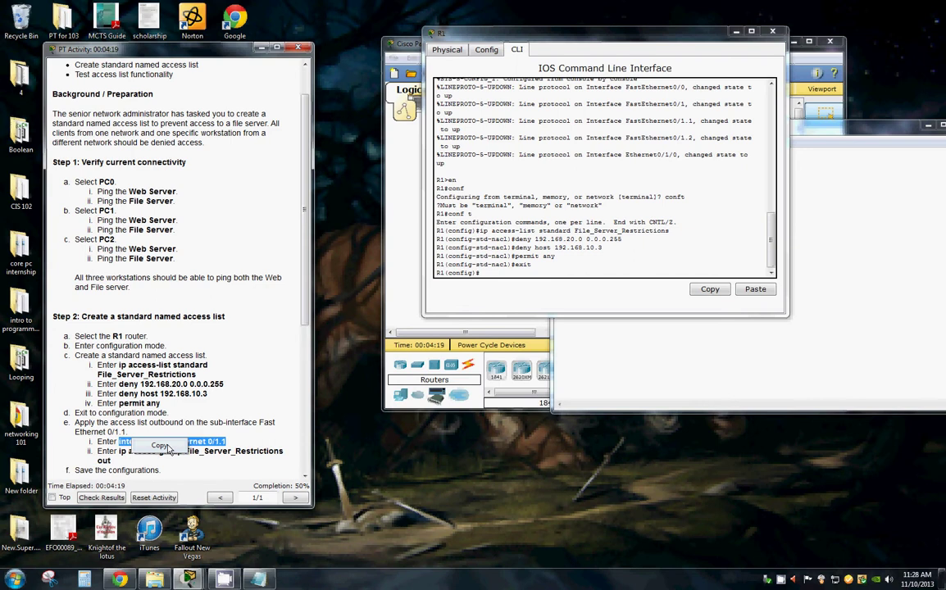
click(147, 446)
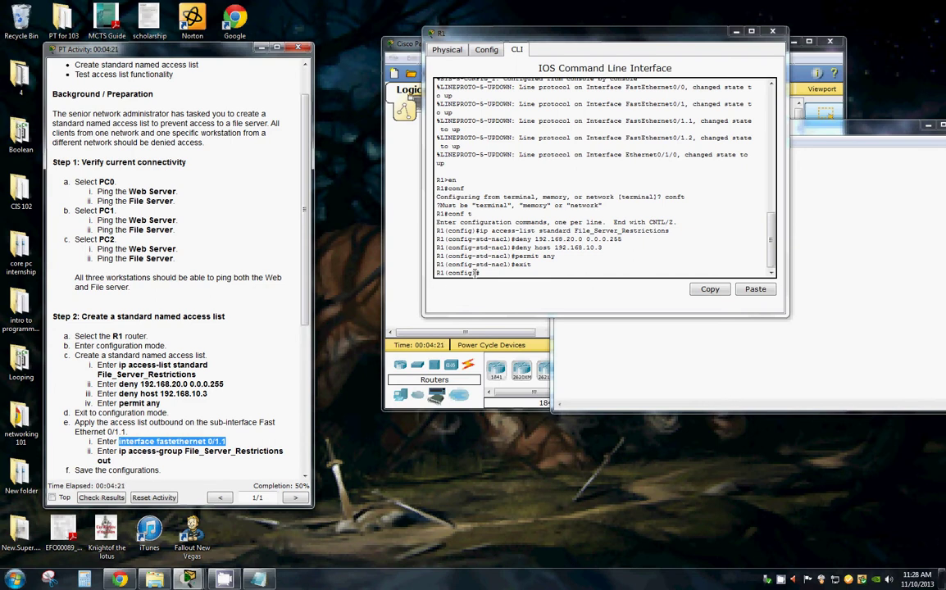
right_click(487, 282)
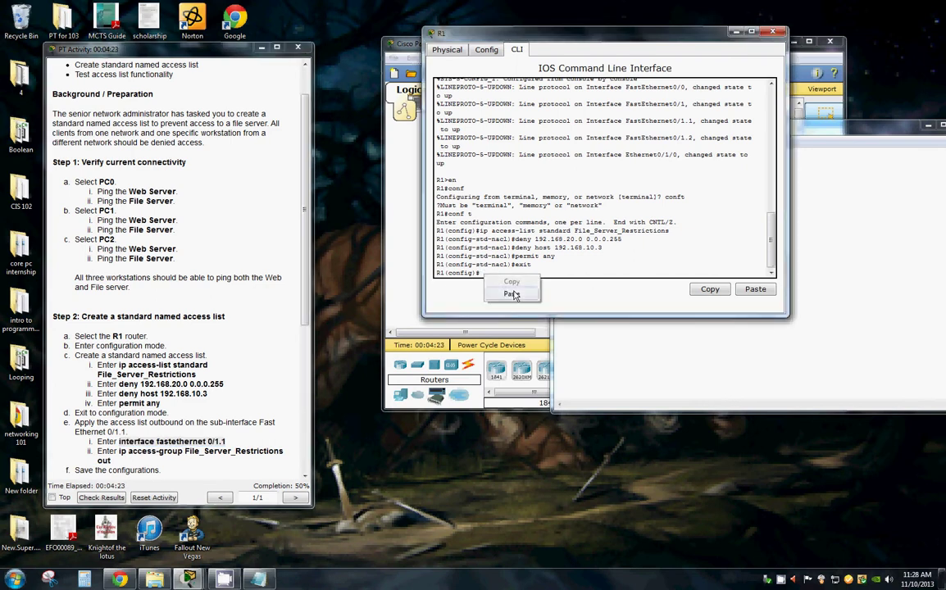
click(509, 293)
key(Return)
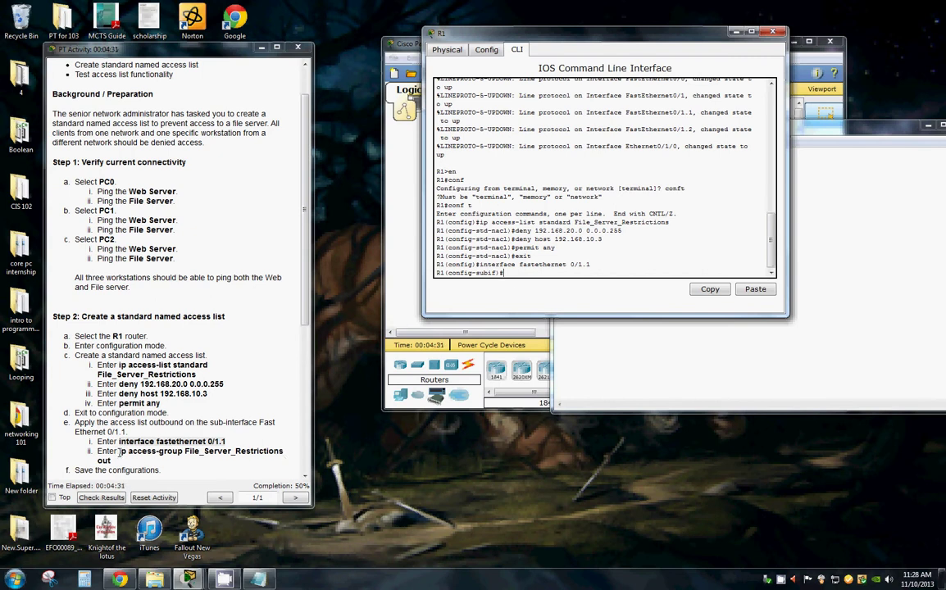
Step: Apply 'ip access-group File_Server_Restrictions out' and check completion reaches 100%
drag(120, 451, 129, 461)
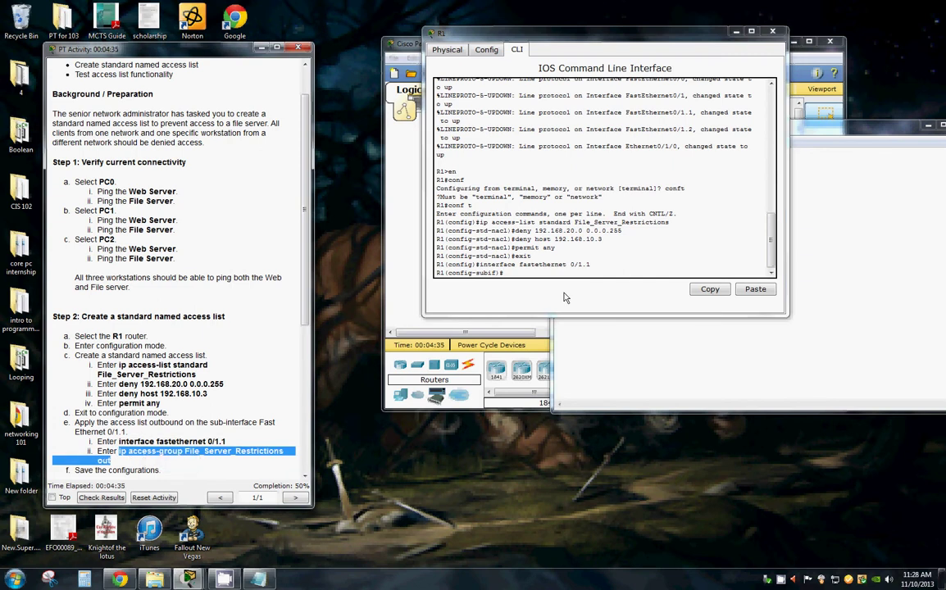
right_click(524, 281)
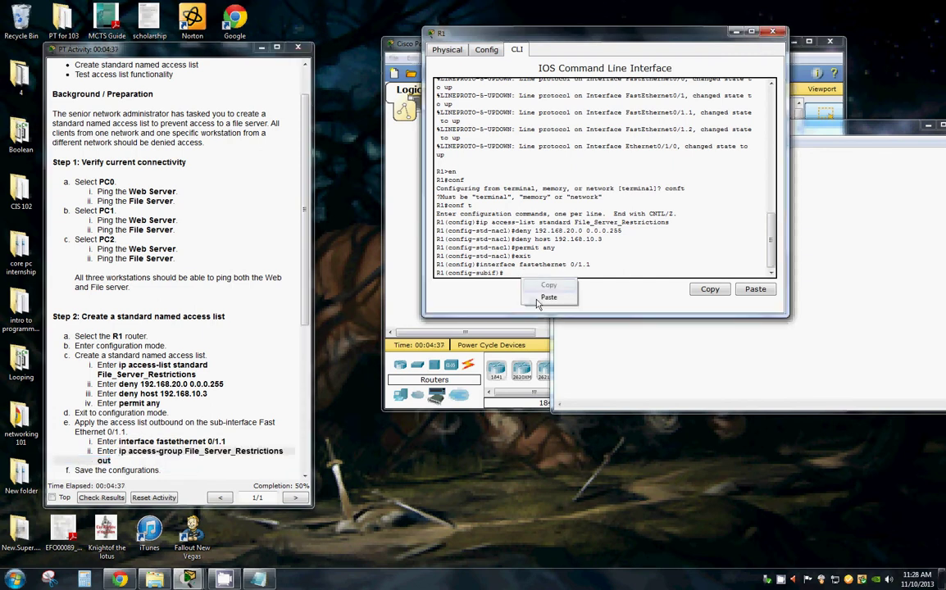
click(537, 301)
key(Return)
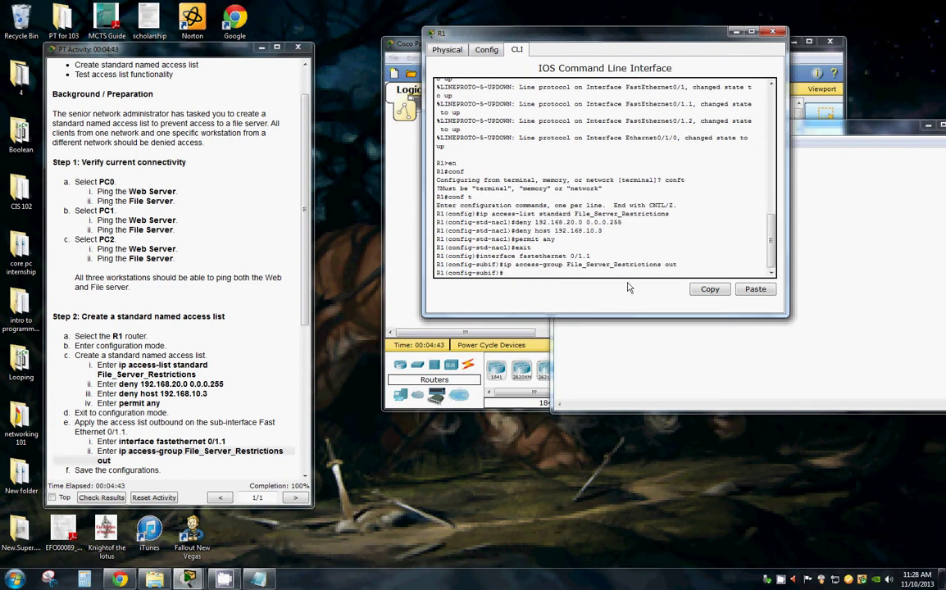
click(305, 311)
scroll(304, 311, down, 4)
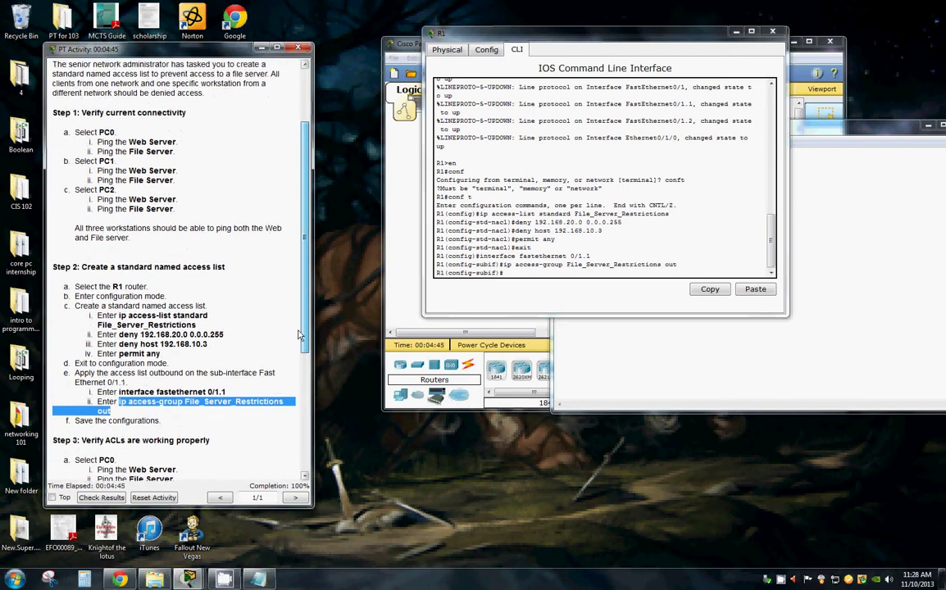
click(514, 273)
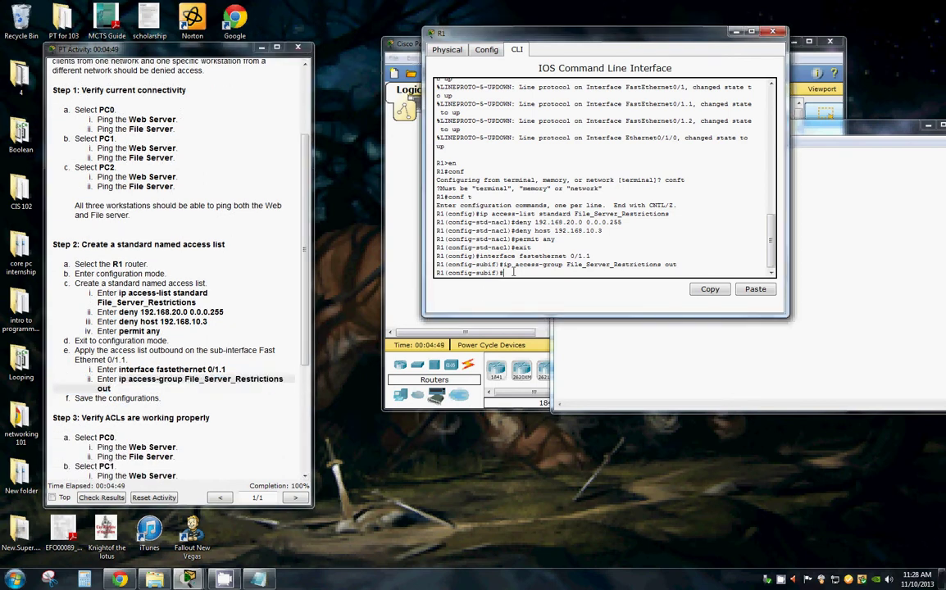
Step: Leave configuration mode with end and return to R1's privileged prompt
text(end)
key(Return)
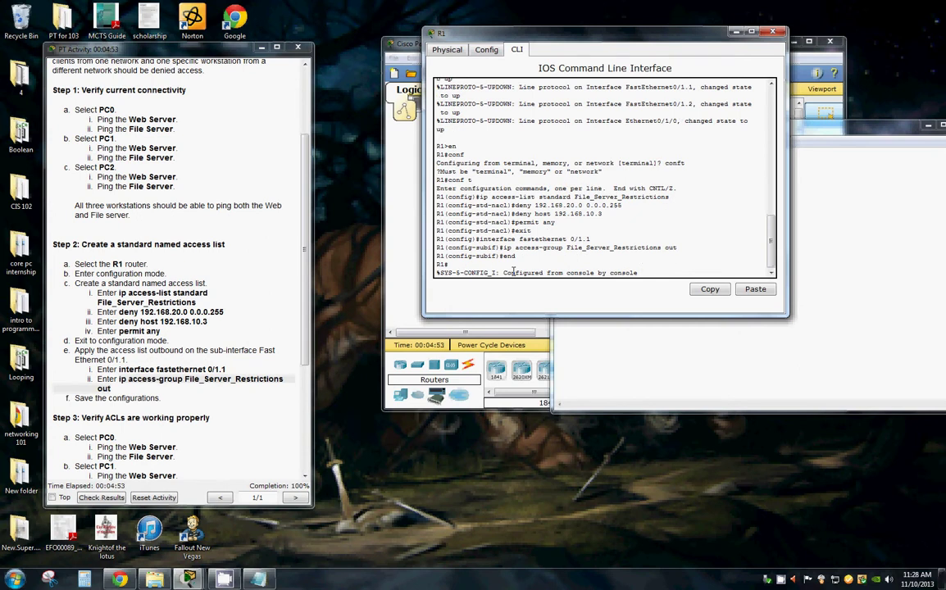
key(Return)
key(Return)
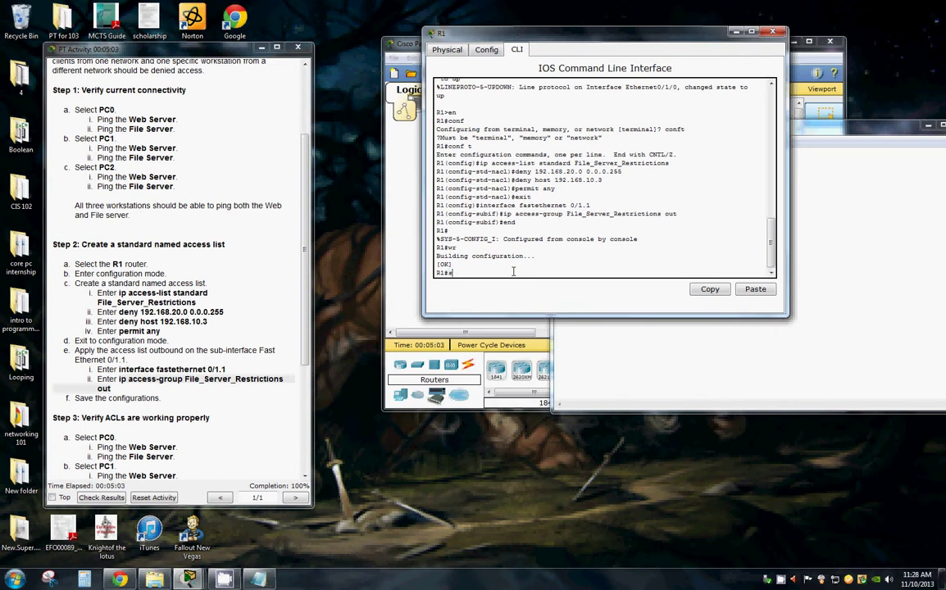
Step: List R1's running configuration to the end, showing File_Server_Restrictions outbound on FastEthernet0/1.1
key(Return)
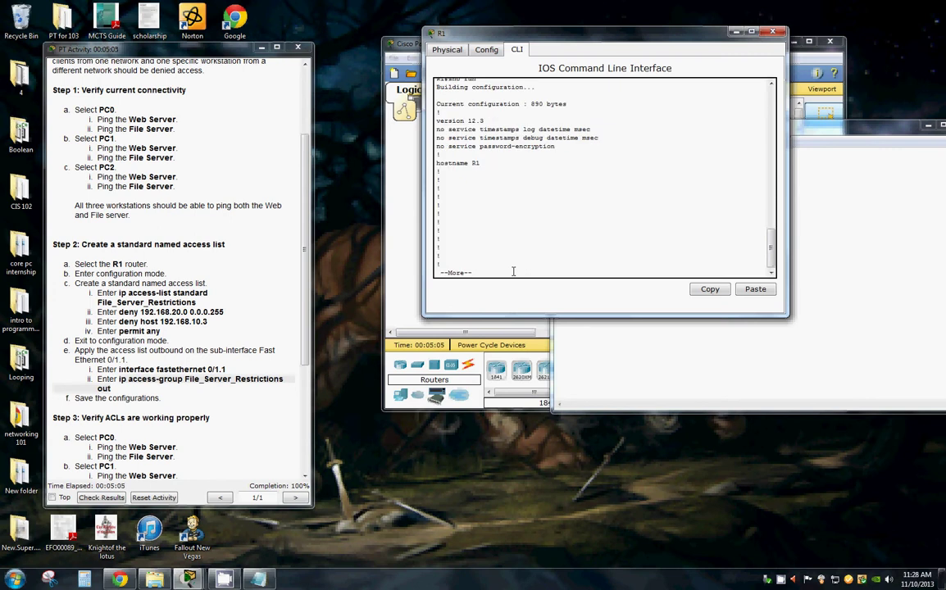
key(Return)
key(Return)
key(Return)
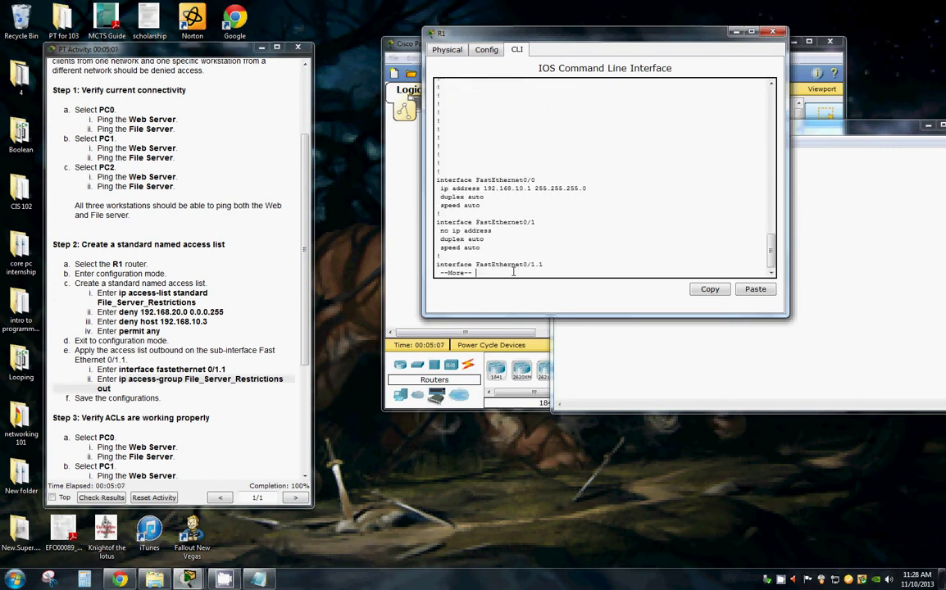
key(Return)
key(Return)
key(Return)
key(Return)
key(Return)
key(Return)
key(Return)
key(Return)
key(Return)
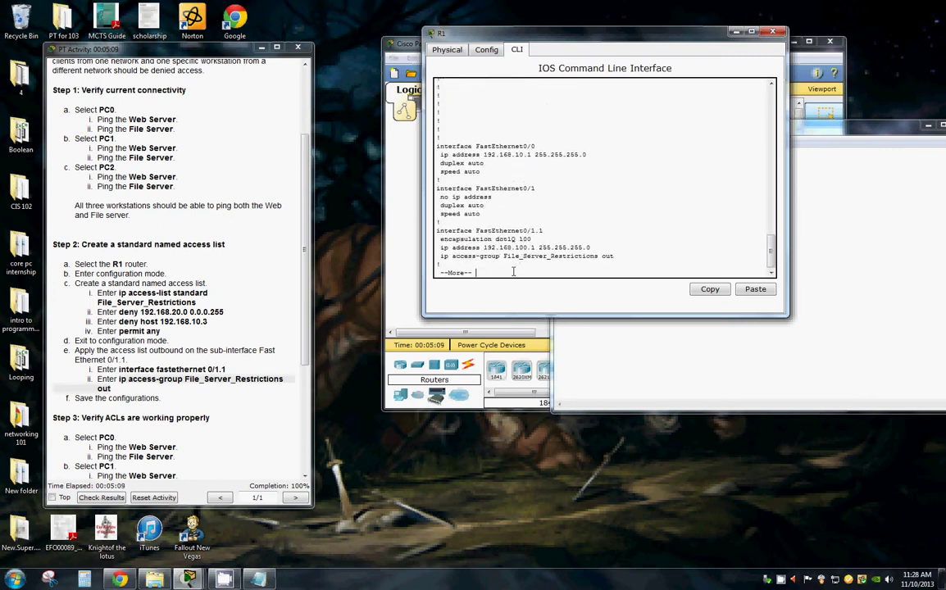
key(Return)
key(Return)
key(Return)
key(Return)
key(Return)
key(Return)
key(Return)
key(Return)
key(Return)
key(Return)
key(Return)
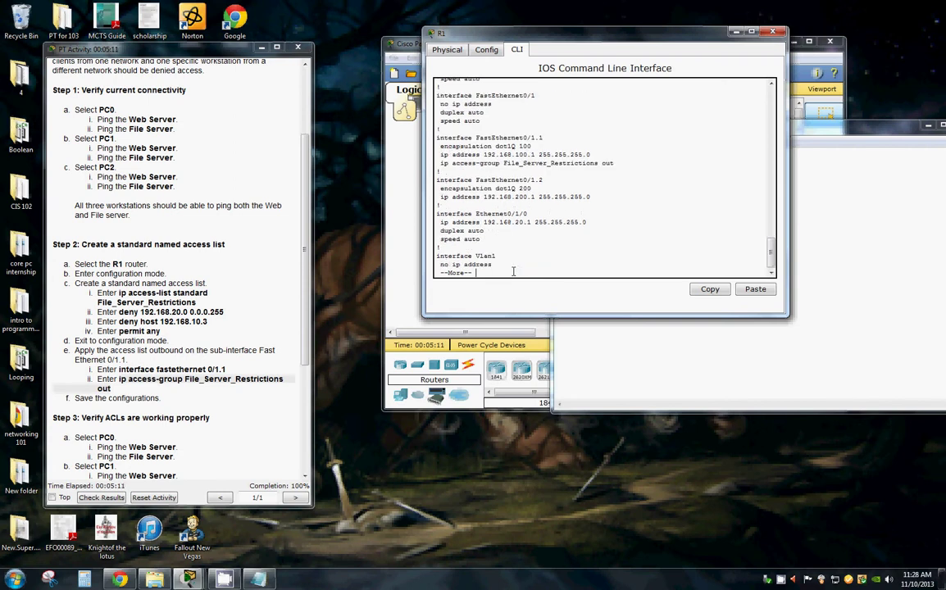
key(Return)
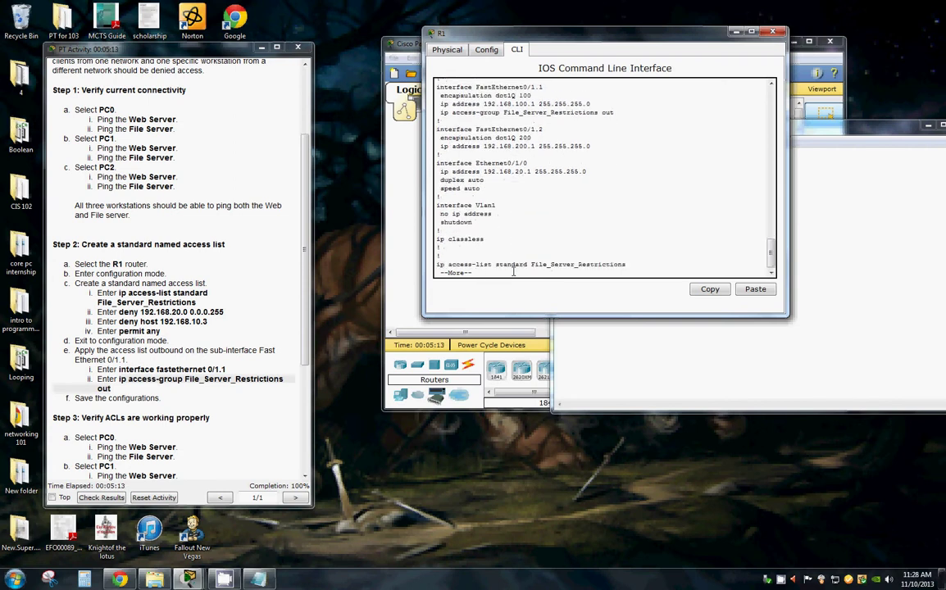
key(Return)
key(Return)
key(Return)
key(Return)
key(Return)
key(Return)
key(Return)
key(Return)
key(Return)
key(Return)
key(Return)
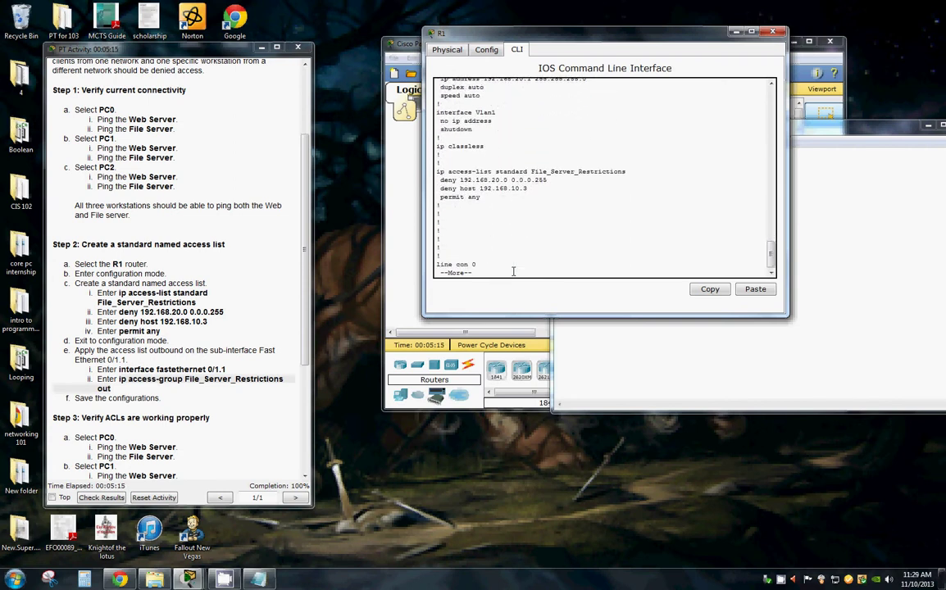
key(Return)
key(Return)
key(Return)
key(Return)
key(Return)
key(Return)
key(Return)
key(Return)
key(Return)
key(Return)
key(Return)
key(Return)
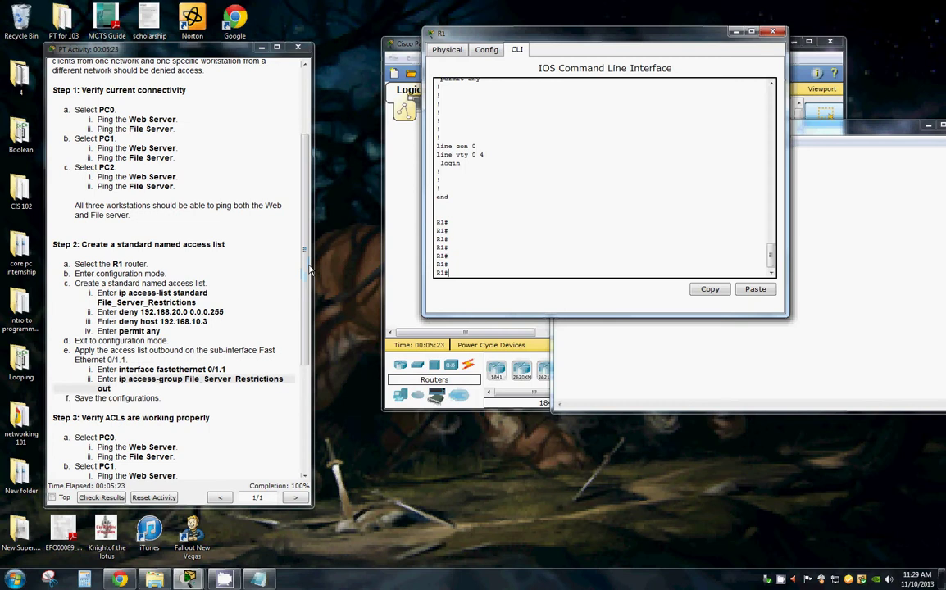
Step: Close R1 and ping the web server 192.168.200.100 from PC0's command prompt successfully
drag(306, 271, 310, 333)
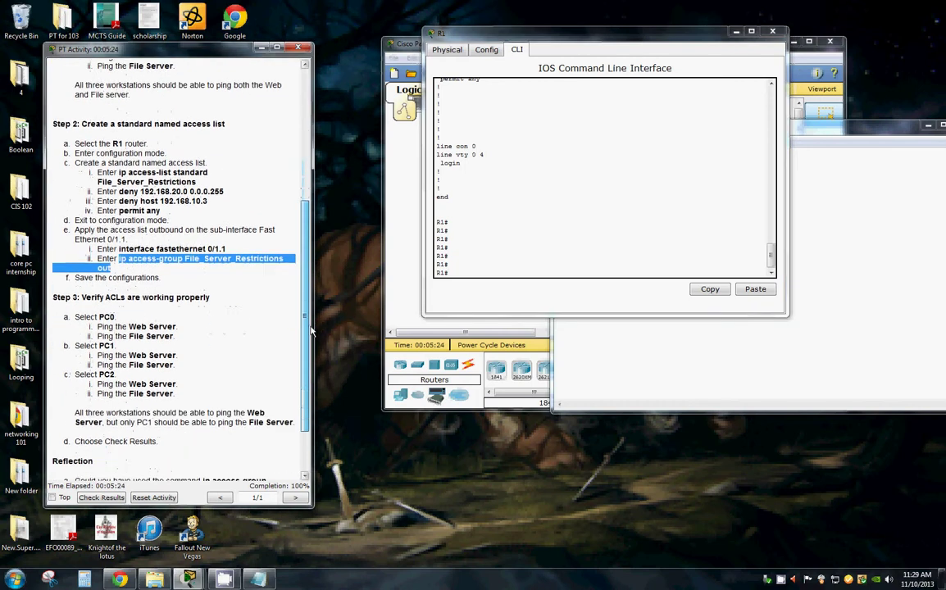
click(773, 34)
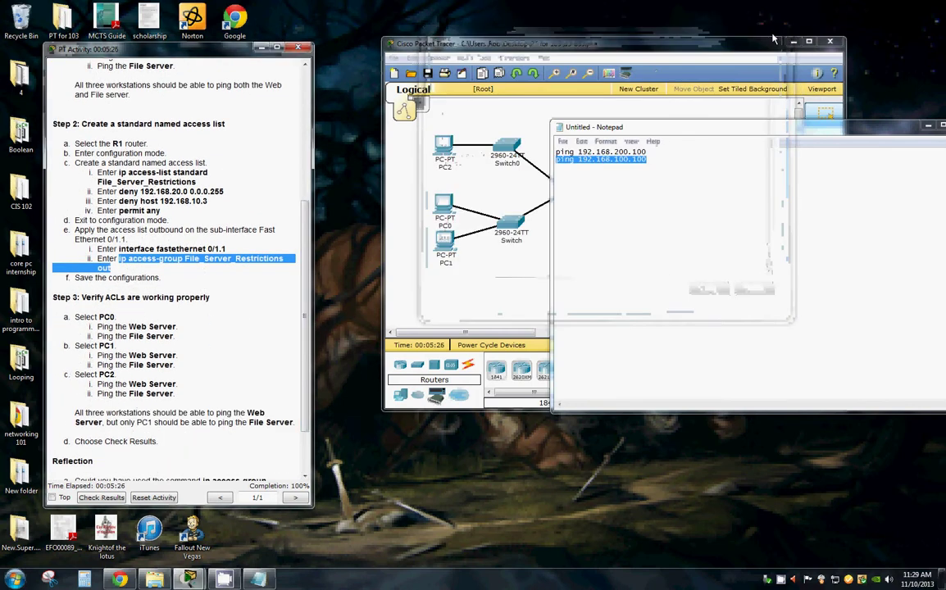
click(437, 215)
click(437, 215)
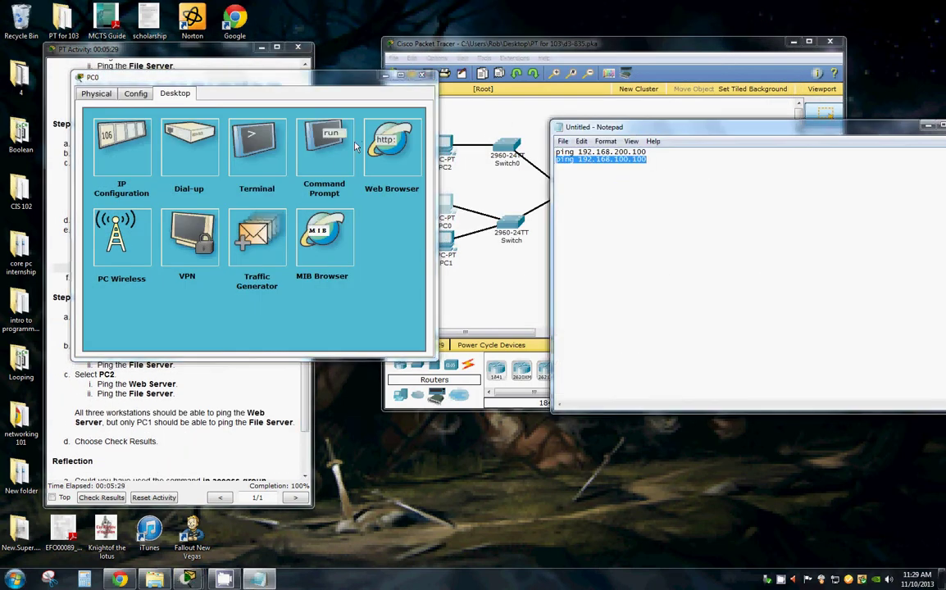
click(329, 152)
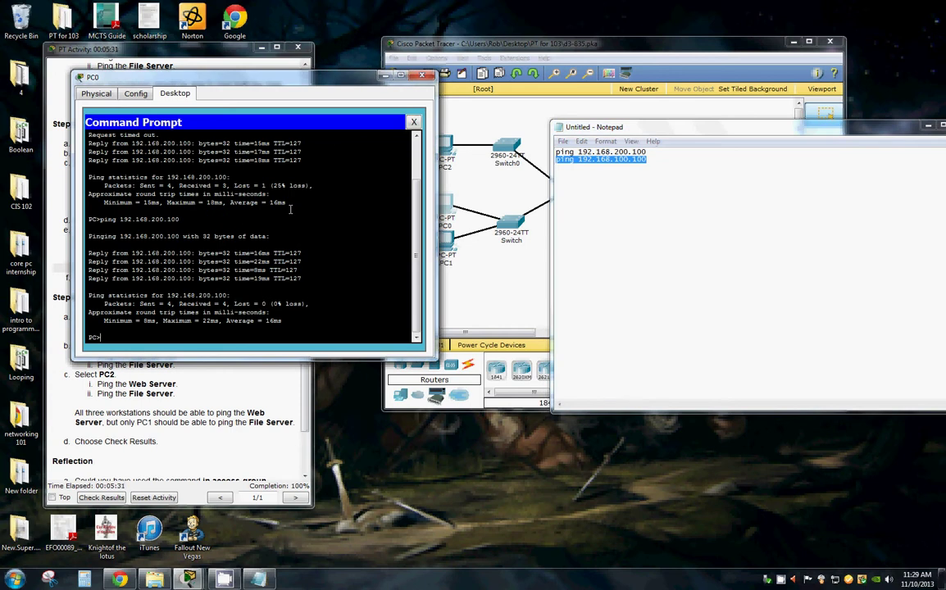
key(Up)
key(Return)
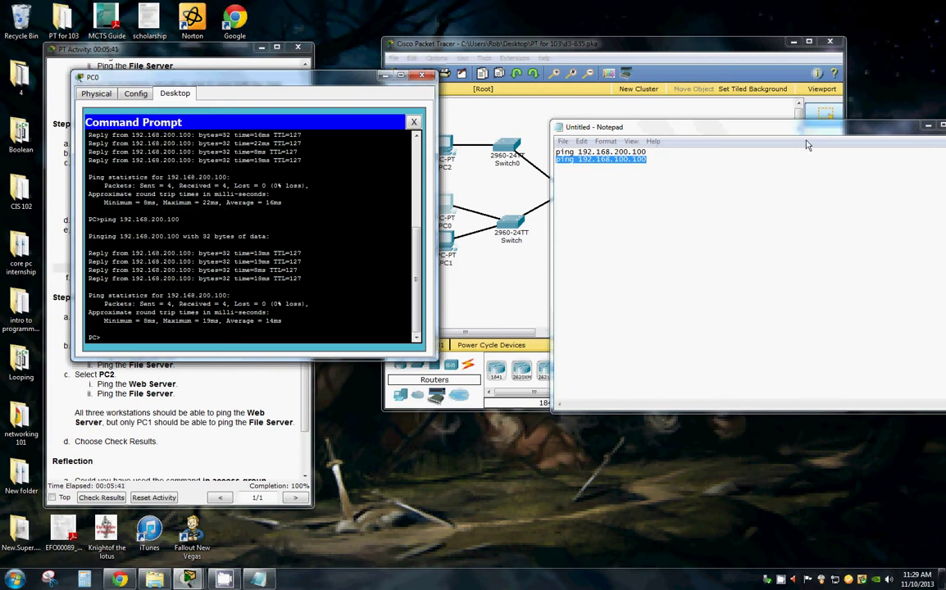
Step: Ping the file server 192.168.100.100 from PC0 and confirm Destination host unreachable
drag(730, 127, 821, 265)
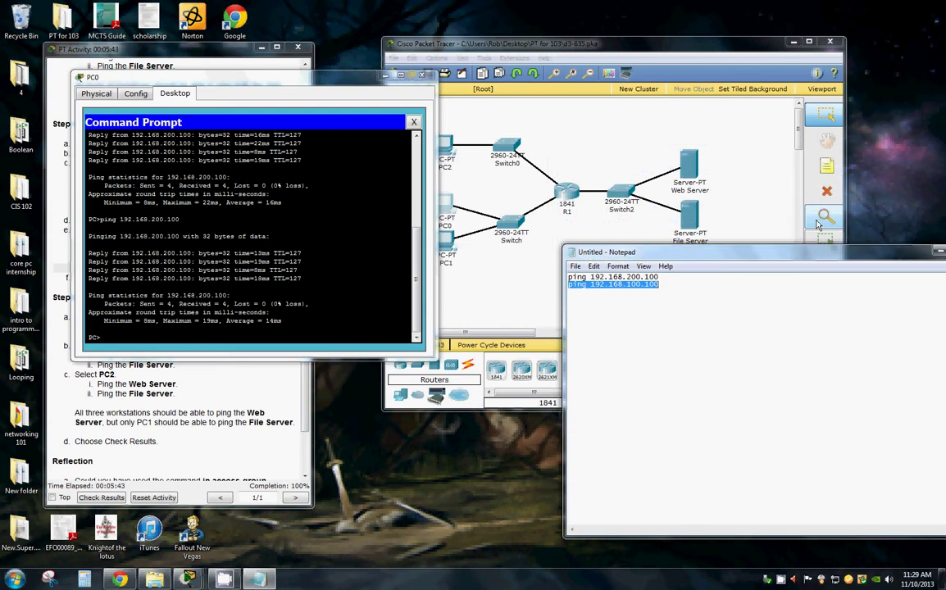
click(141, 336)
key(Up)
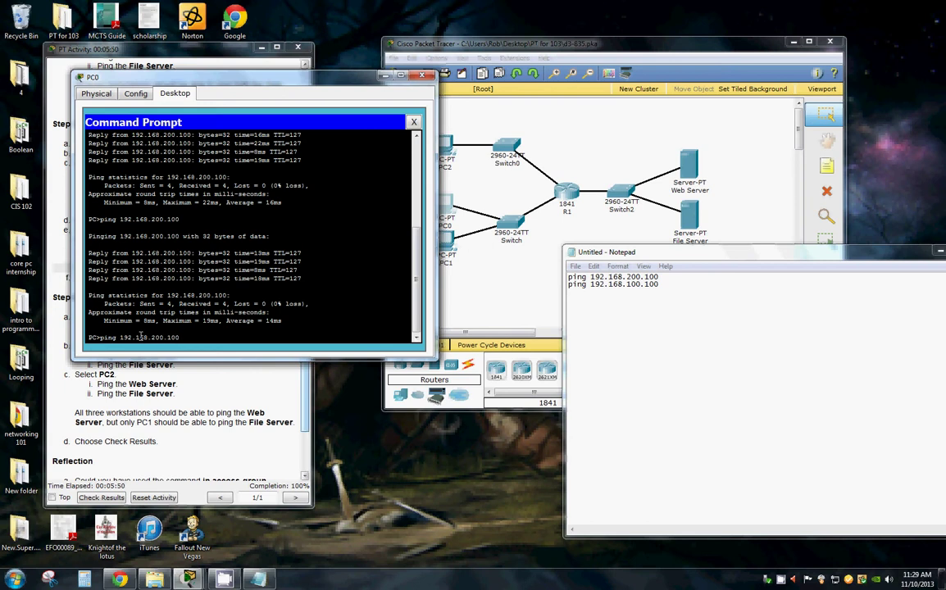
key(Left)
key(Left)
key(Left)
key(Left)
key(Left)
key(Left)
key(BackSpace)
text(1)
key(Return)
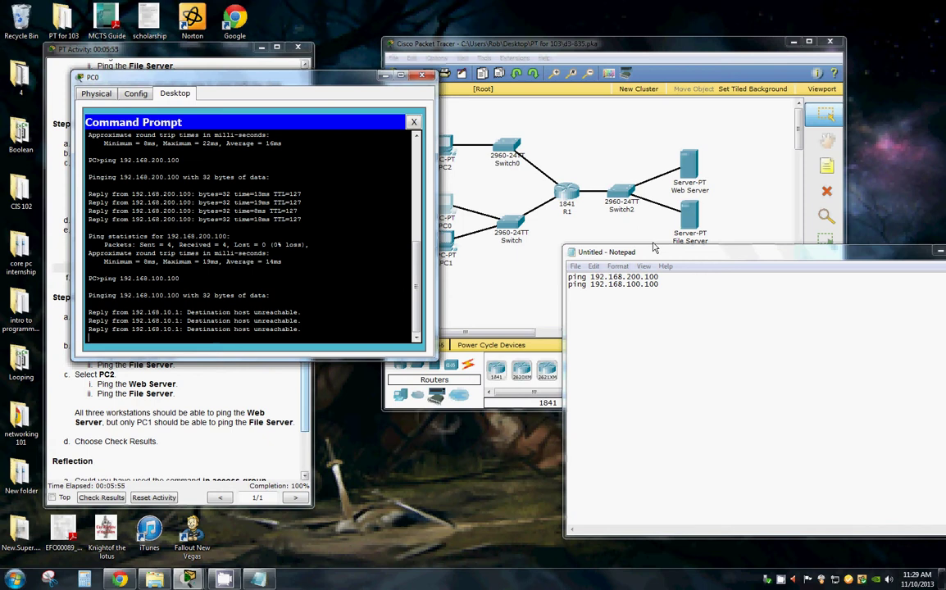
click(447, 247)
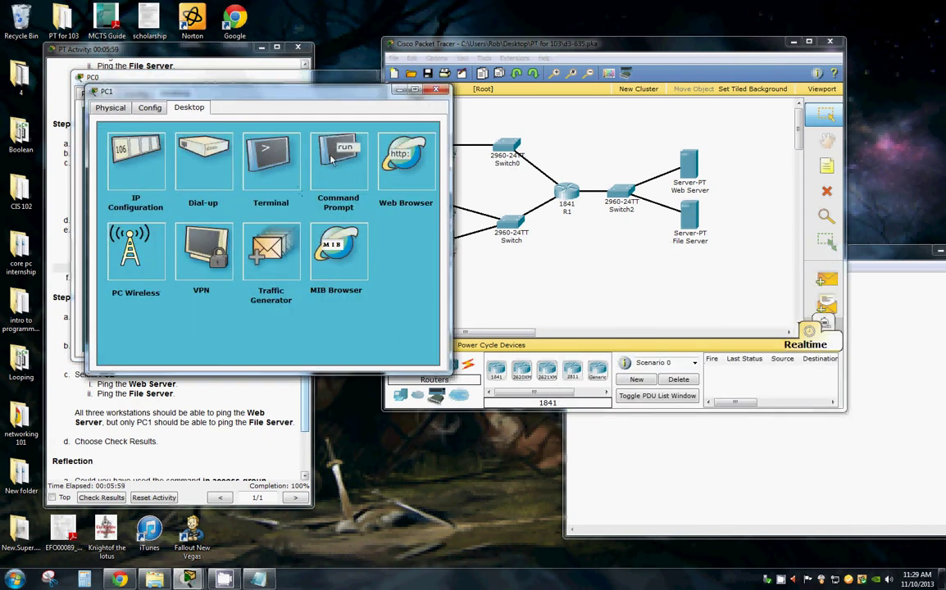
Step: From PC1's command prompt, ping 192.168.200.100 and 192.168.100.100, both with 0% loss
click(338, 160)
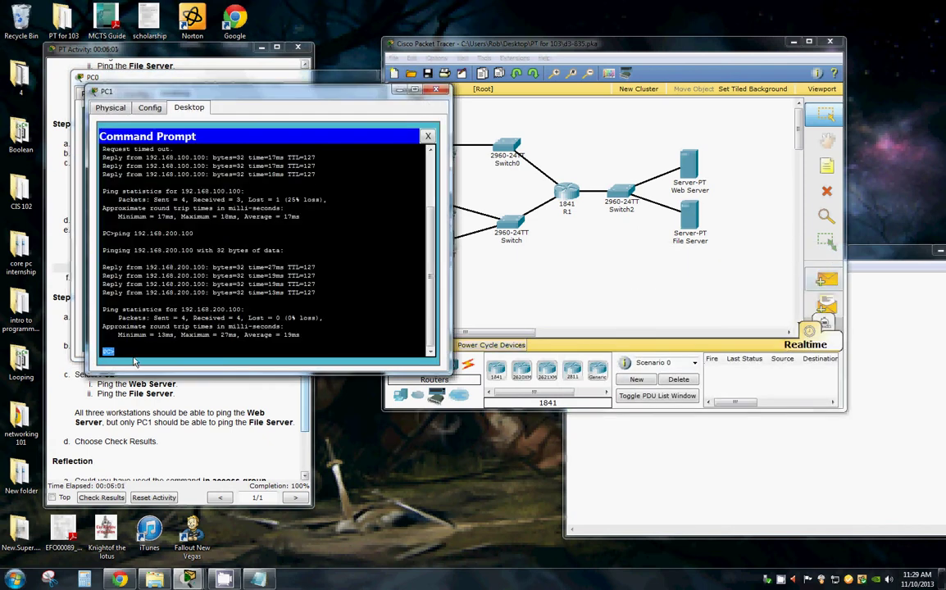
click(131, 338)
key(Up)
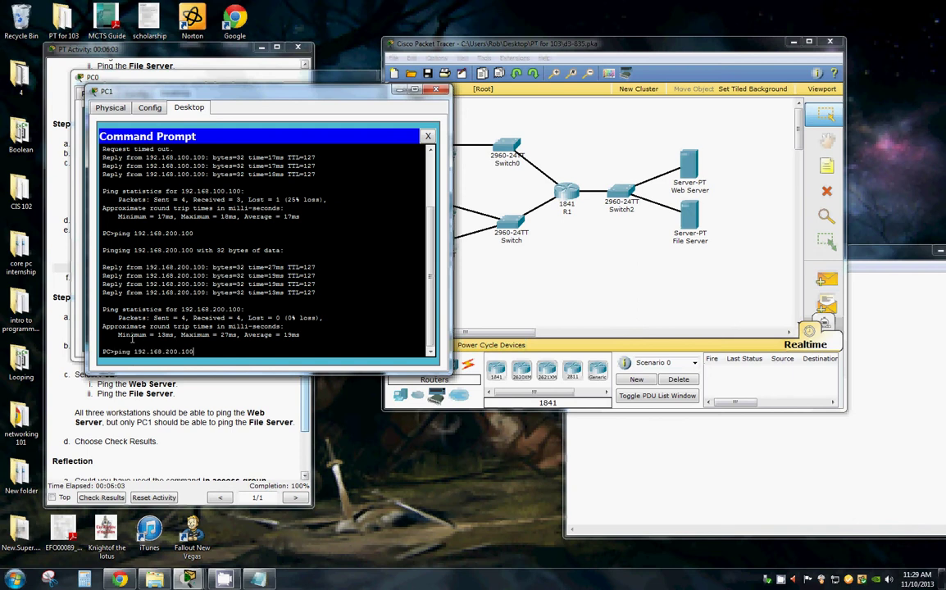
key(Return)
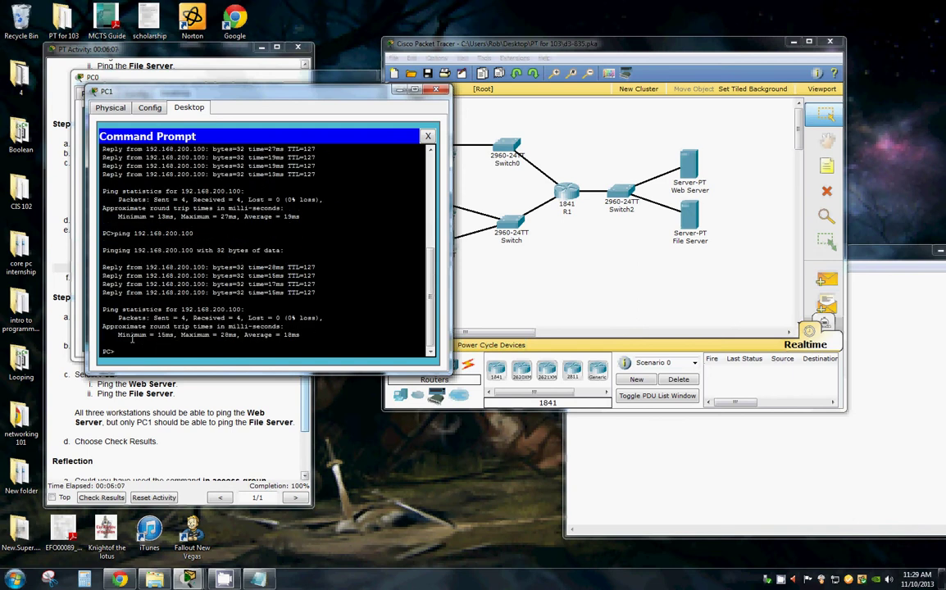
key(Up)
key(Up)
key(Up)
key(Return)
Step: On PC2, close the web browser and ping file server 192.168.100.100, which fails
click(452, 164)
click(444, 158)
click(147, 182)
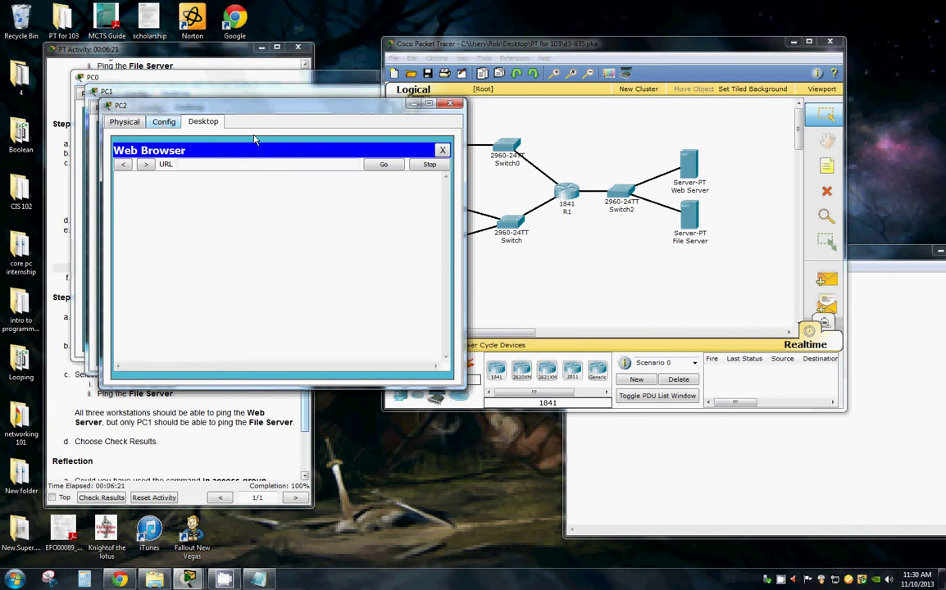
click(442, 150)
click(337, 209)
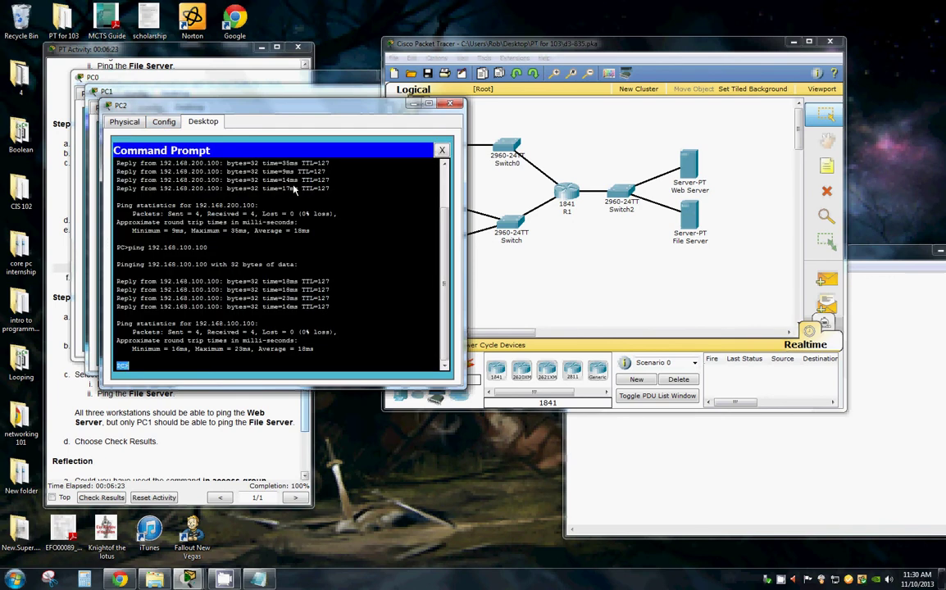
key(Up)
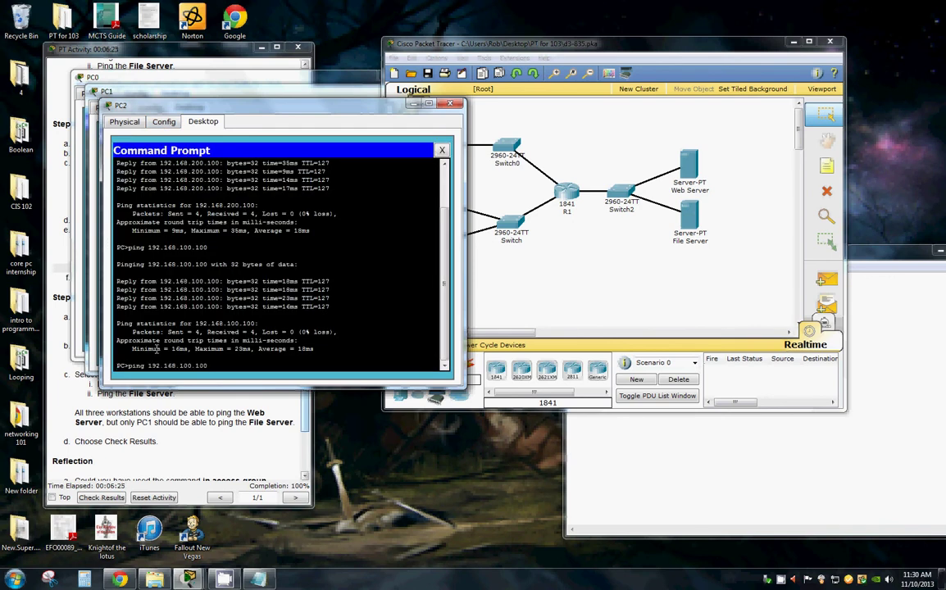
key(Return)
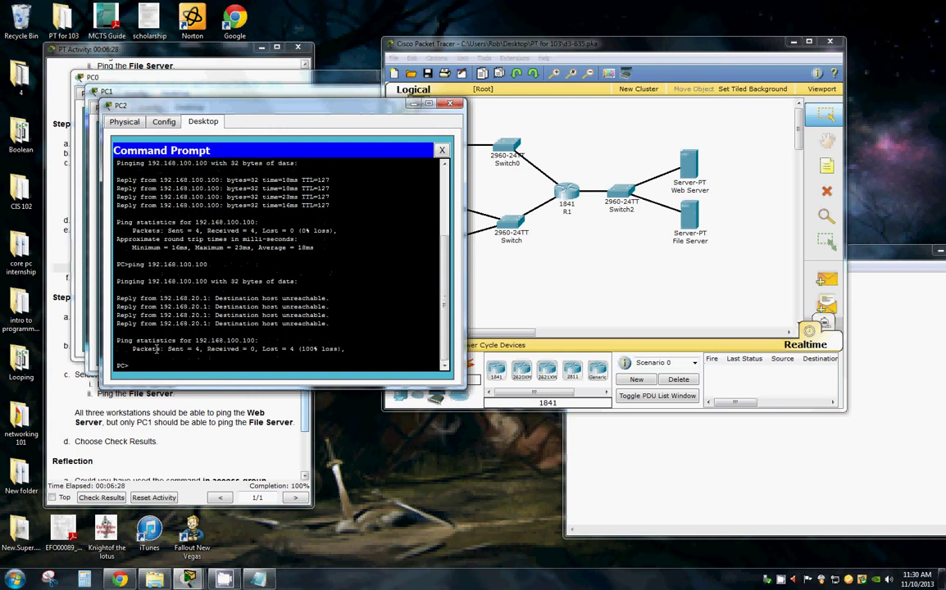
Step: Ping the web server 192.168.200.100 from PC2 successfully, then close PC2's window
text(ping 192.168.200.100)
key(Return)
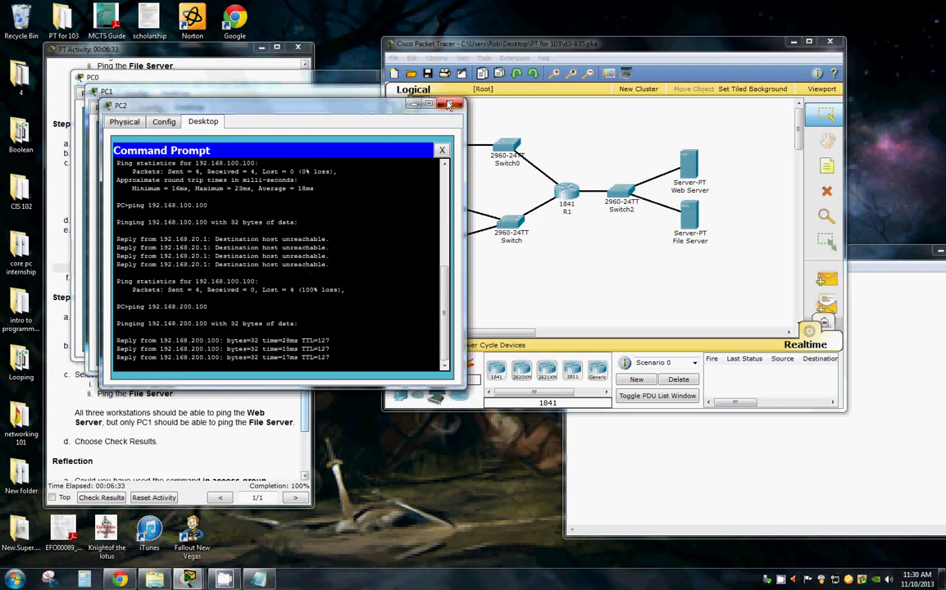
click(449, 104)
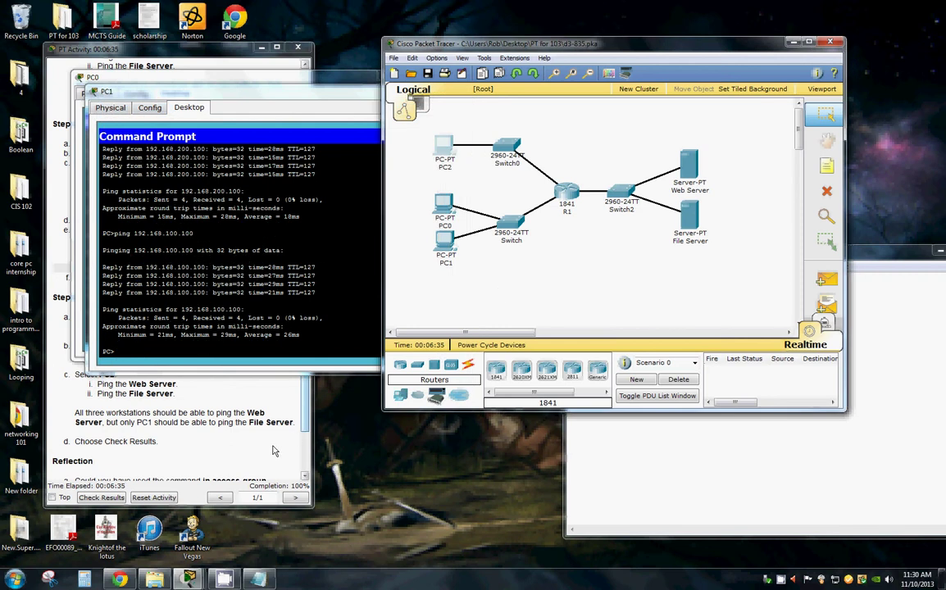
Step: Run Check Results in the PT Activity window and dismiss the 'Check Results is locked' notice
click(240, 409)
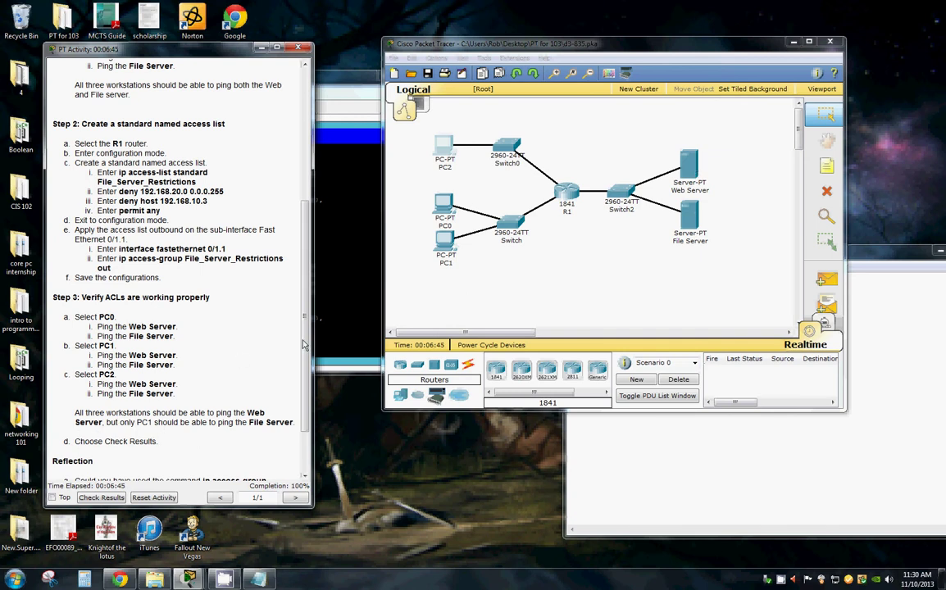
drag(304, 374, 304, 407)
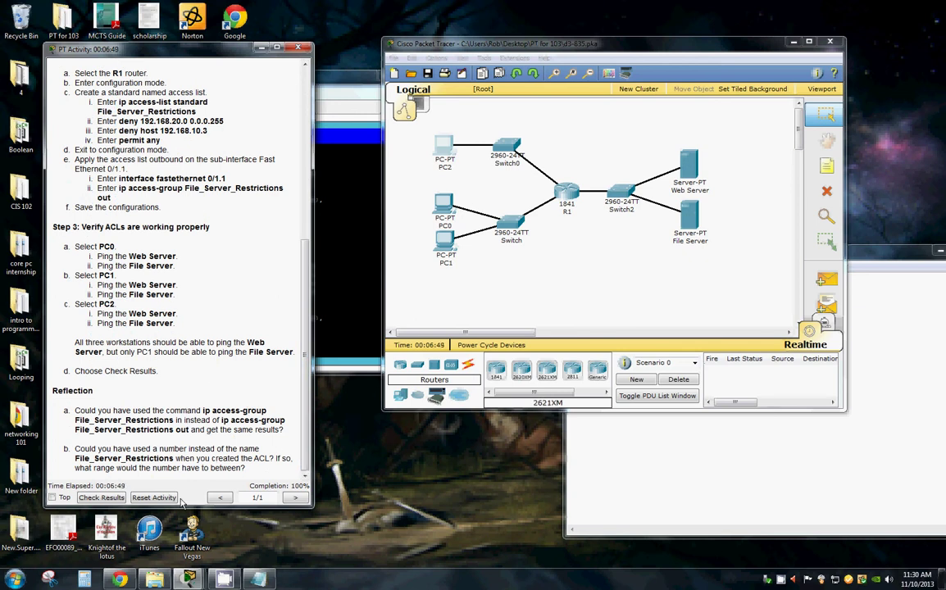
click(102, 498)
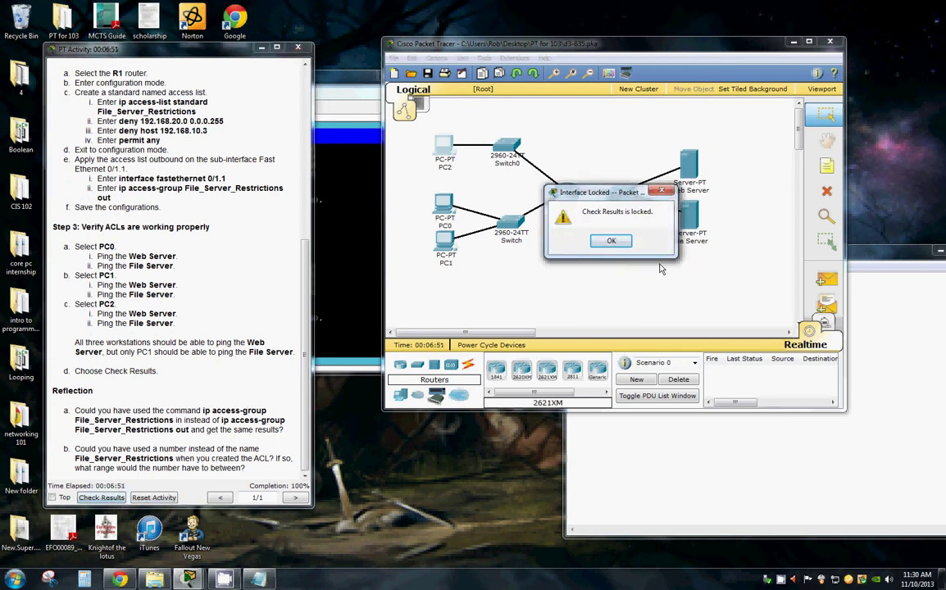
key(Return)
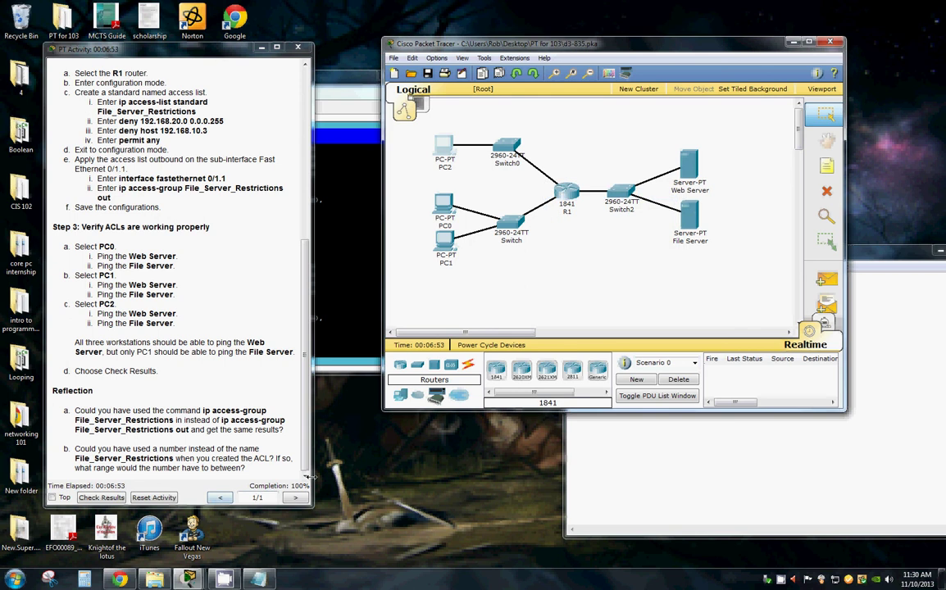
right_click(782, 579)
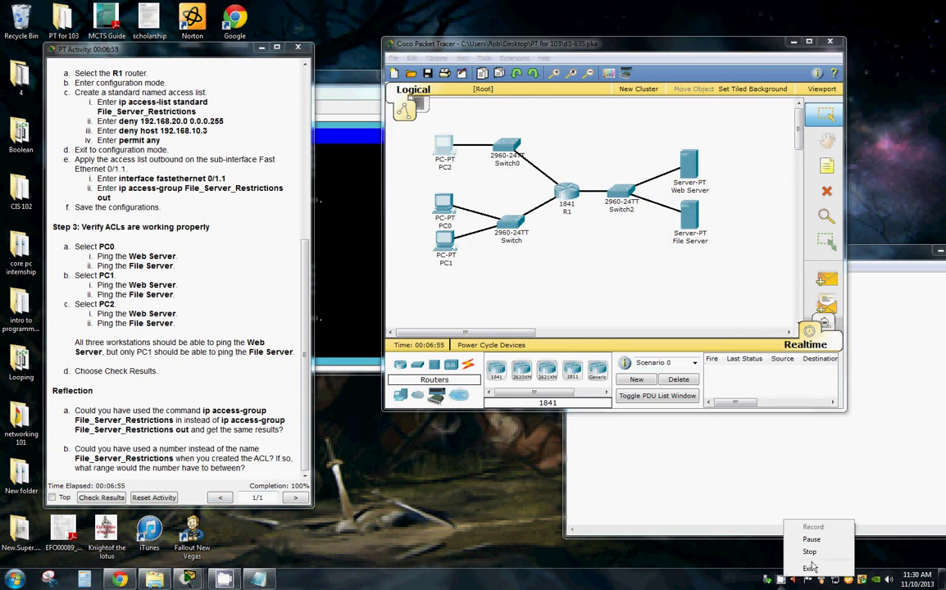